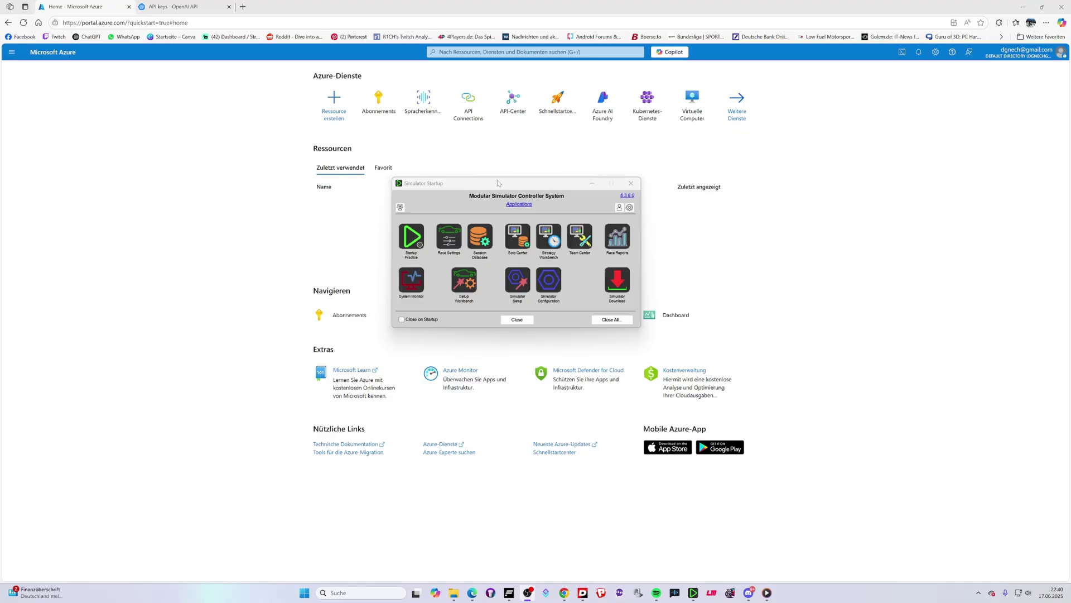
Open the Abonnements overview in the Azure portal and start adding a new subscription.
{"action": "left_click", "coordinate": [210, 154]}
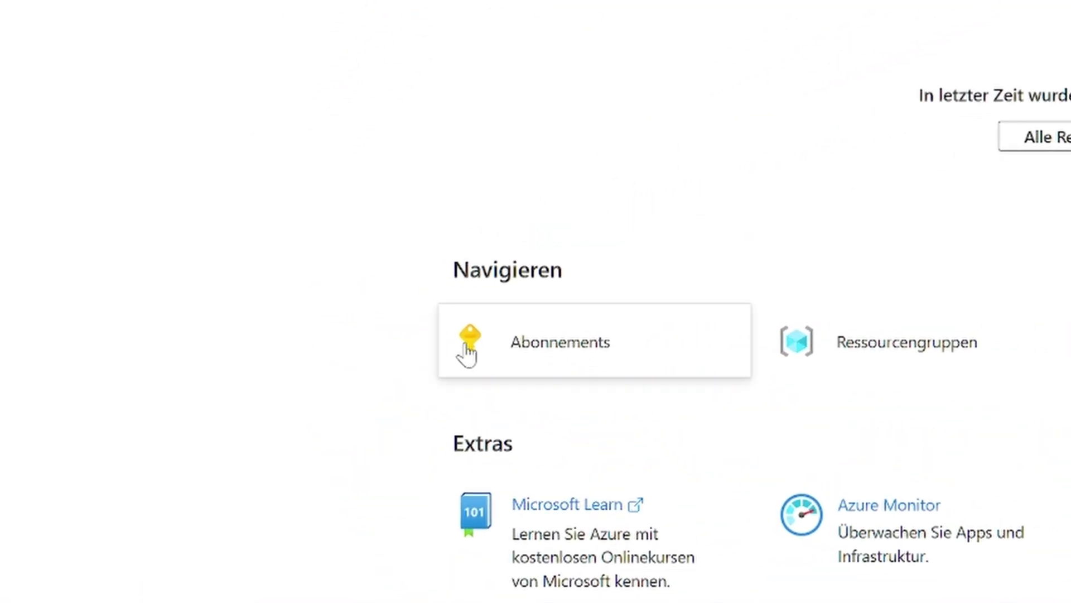
{"action": "mouse_move", "coordinate": [468, 351]}
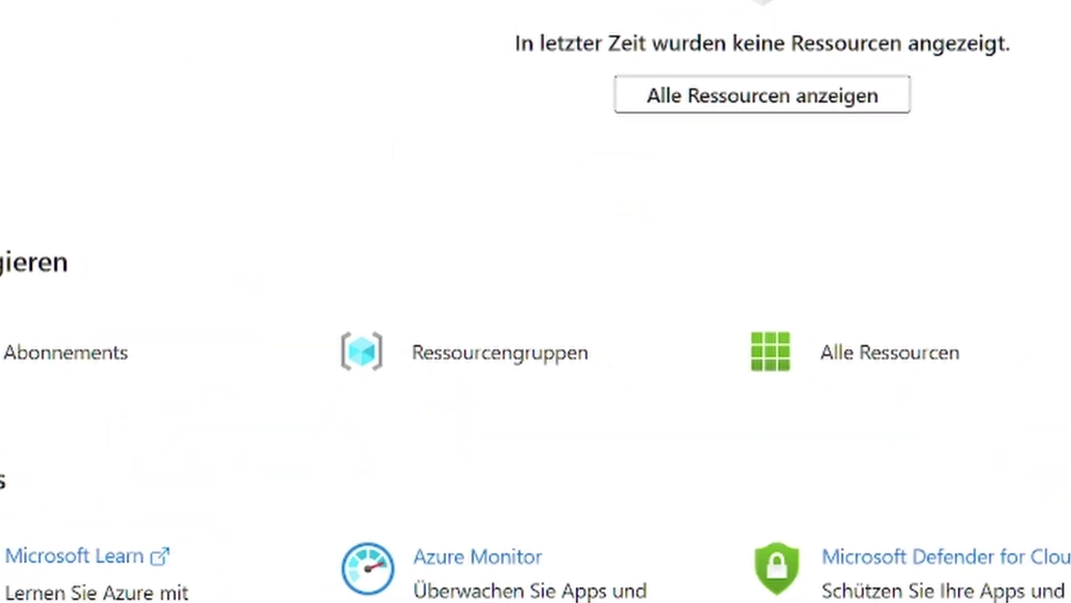
{"action": "mouse_move", "coordinate": [75, 364]}
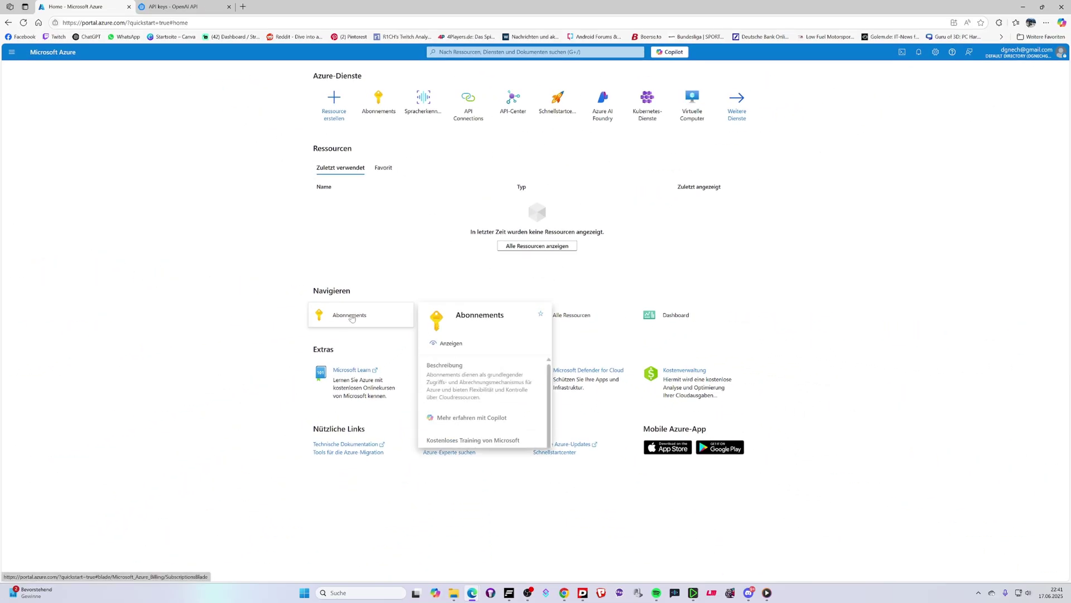
{"action": "left_click", "coordinate": [352, 317]}
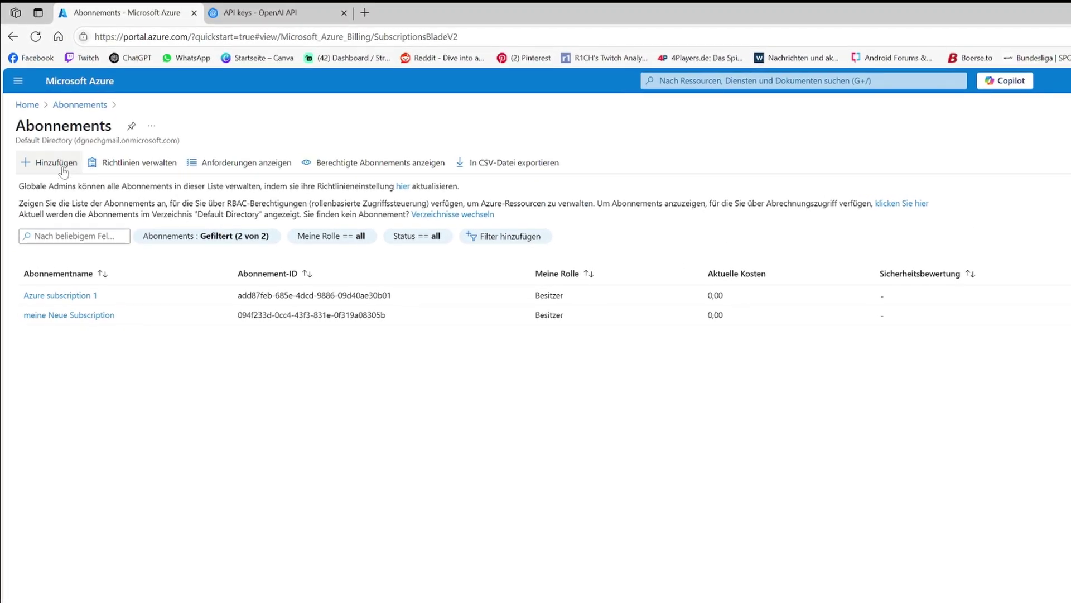
{"action": "left_click", "coordinate": [59, 163]}
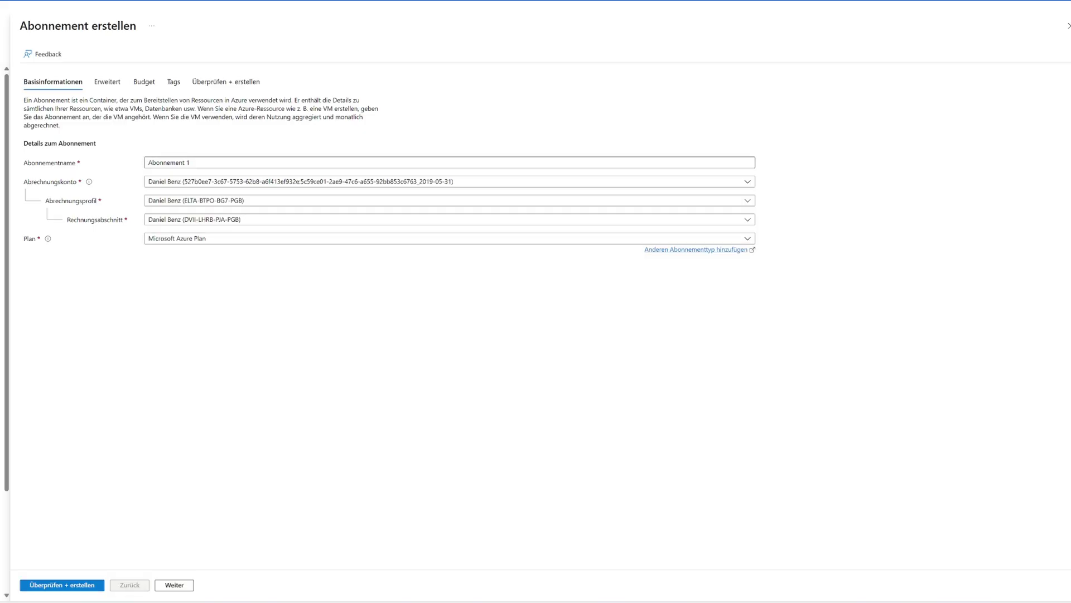
Create the subscription with the name Abonnement 1, keeping the default billing details and leaving budget and tags empty.
{"action": "left_click_drag", "start_coordinate": [196, 163], "coordinate": [156, 163]}
{"action": "left_click", "coordinate": [156, 163]}
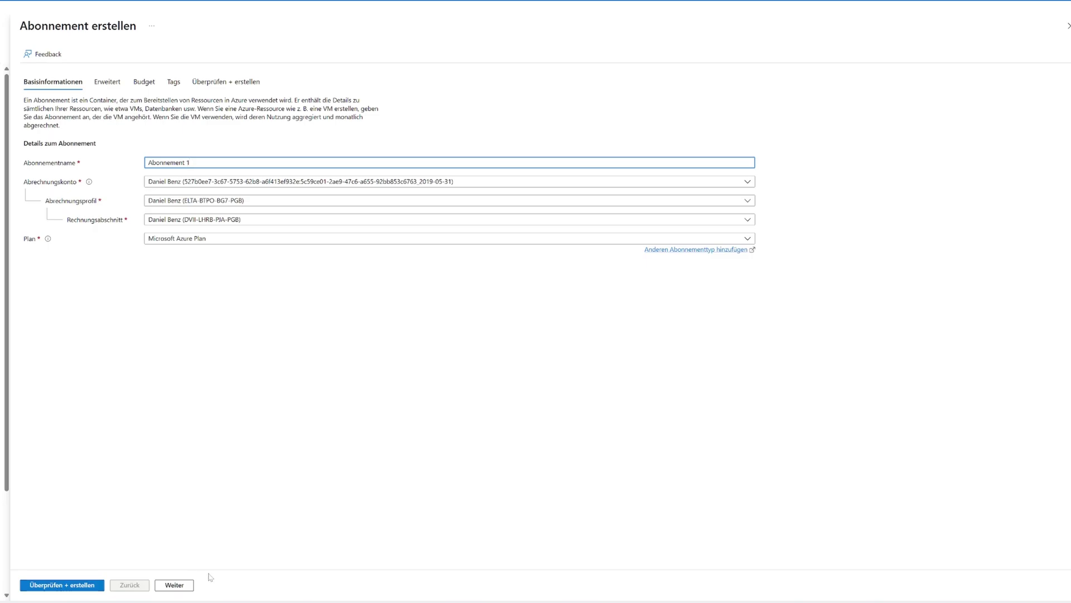
{"action": "left_click", "coordinate": [177, 584]}
{"action": "left_click", "coordinate": [179, 585]}
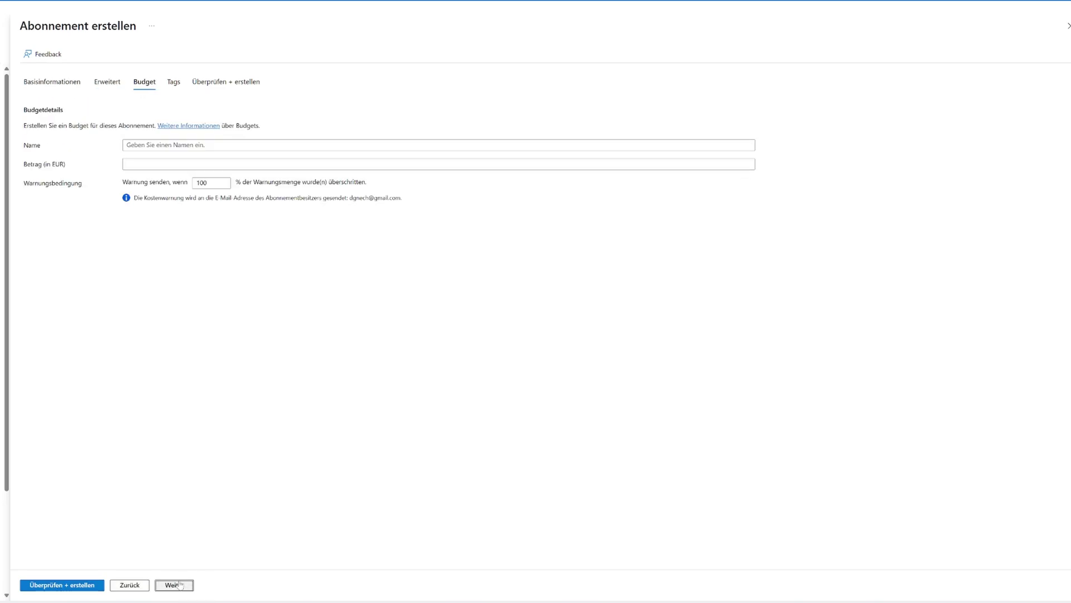
{"action": "left_click", "coordinate": [184, 586]}
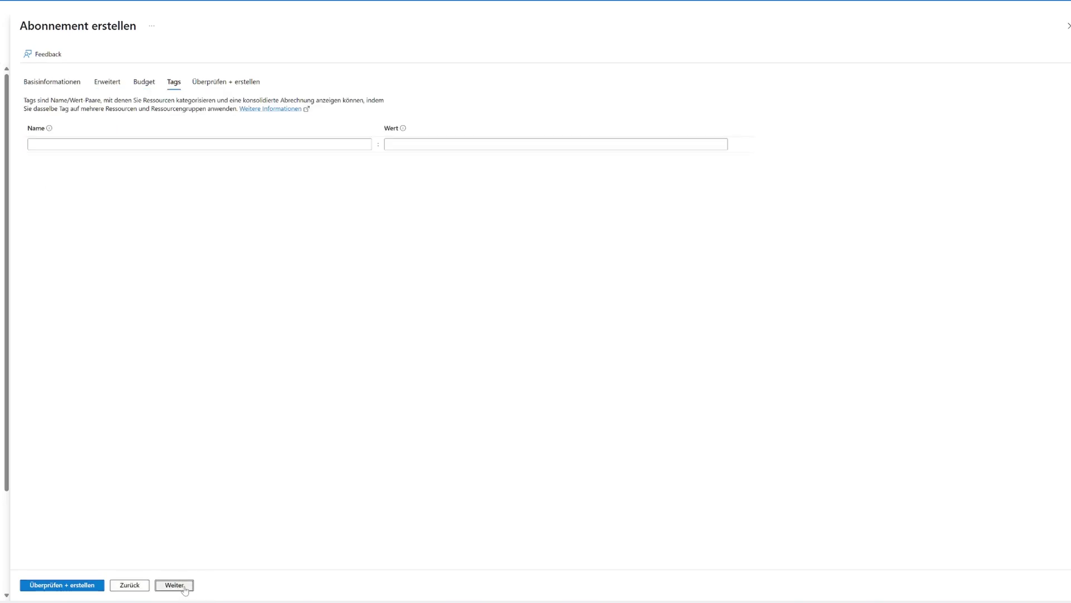
{"action": "left_click", "coordinate": [185, 587]}
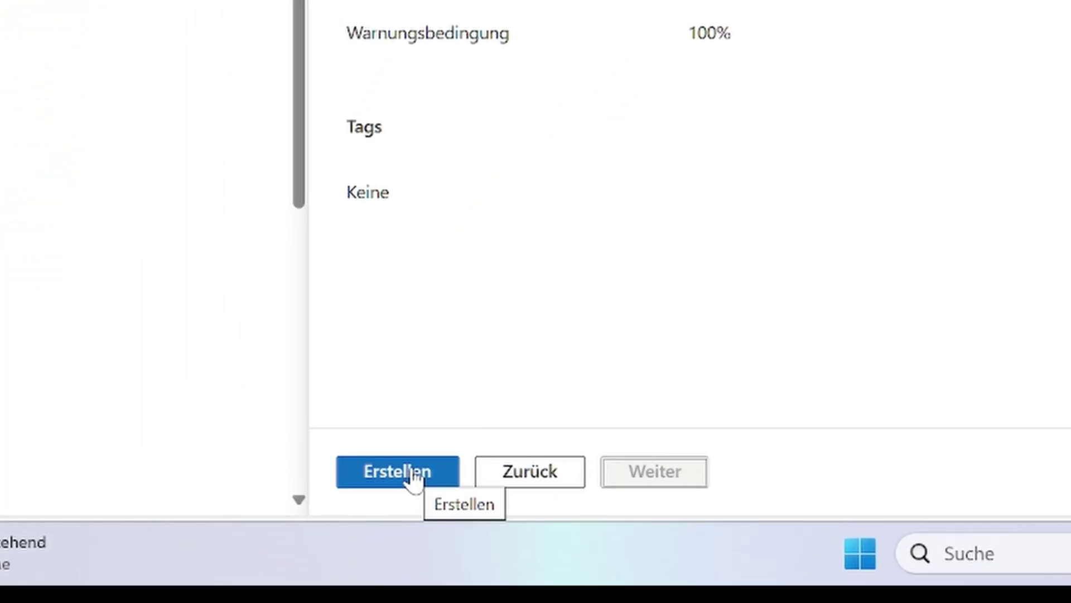
{"action": "left_click", "coordinate": [413, 472]}
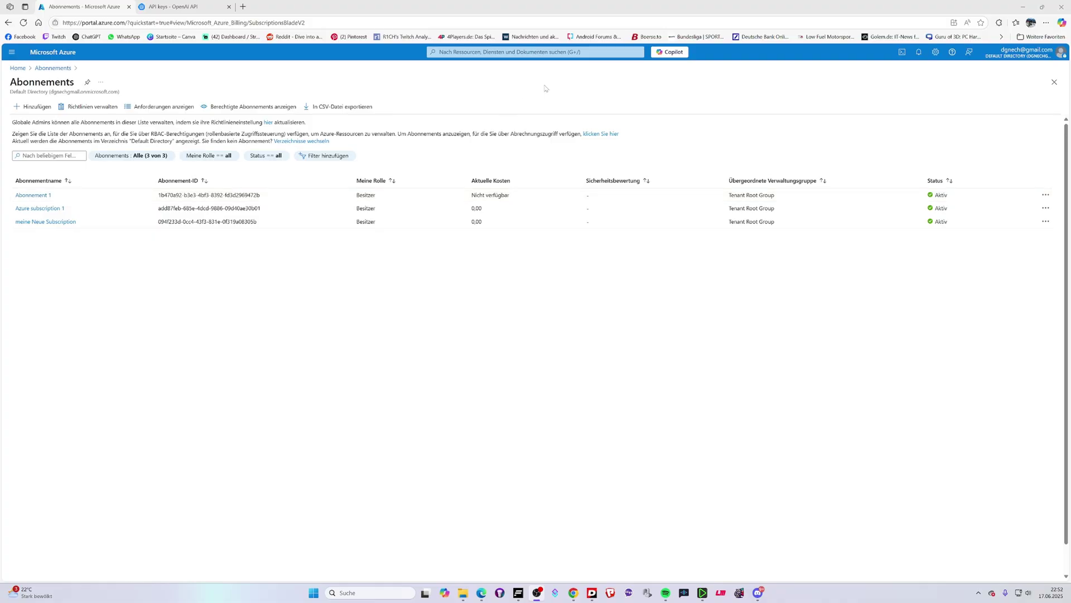
Go to the Spracherkennungsdienst service and start creating a new speech resource.
{"action": "left_click", "coordinate": [536, 52]}
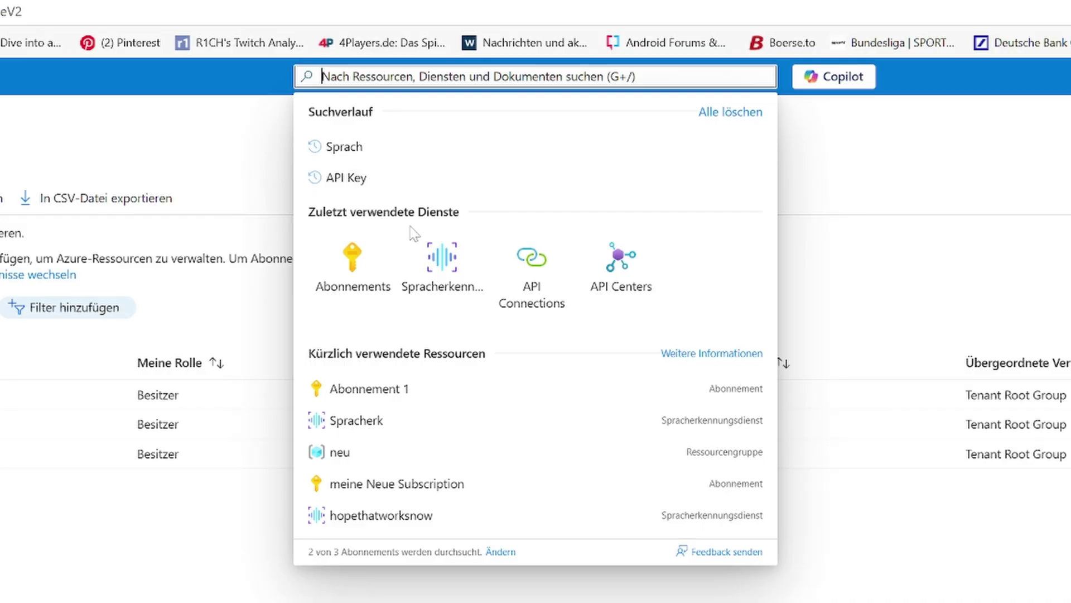
{"action": "left_click", "coordinate": [446, 275]}
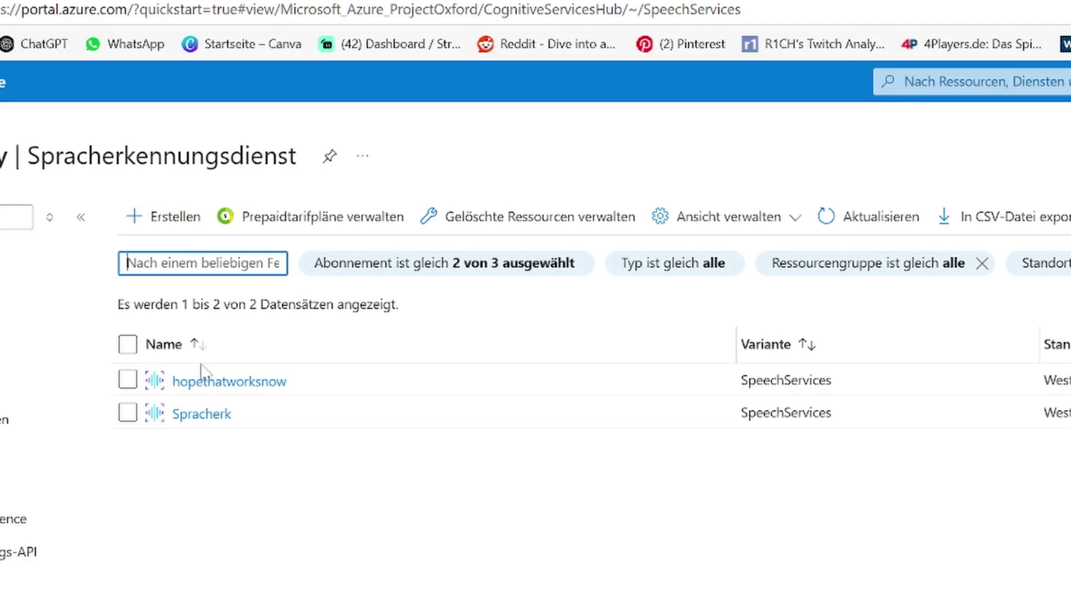
{"action": "left_click", "coordinate": [175, 222]}
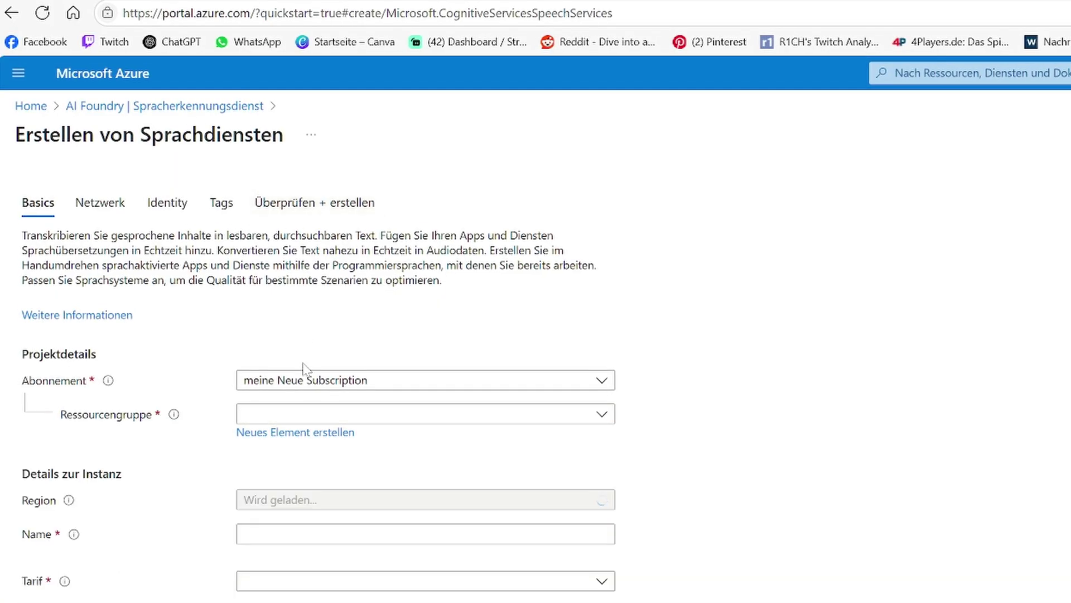
Assign the speech service to the subscription Abonnement 1 and create a new resource group named new1 for it.
{"action": "left_click", "coordinate": [318, 381]}
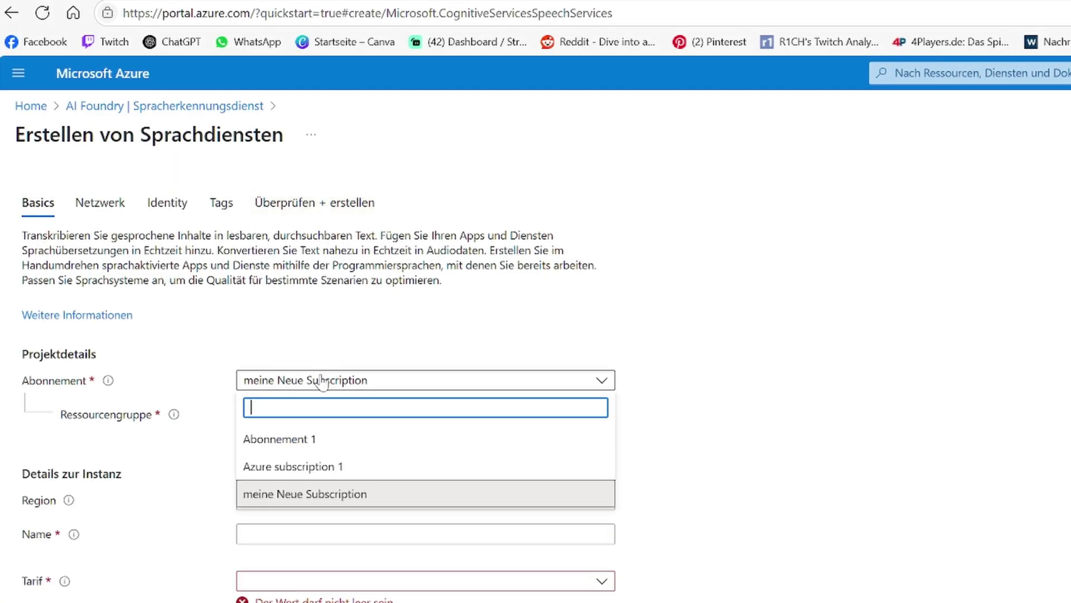
{"action": "left_click", "coordinate": [309, 440]}
{"action": "left_click", "coordinate": [294, 415]}
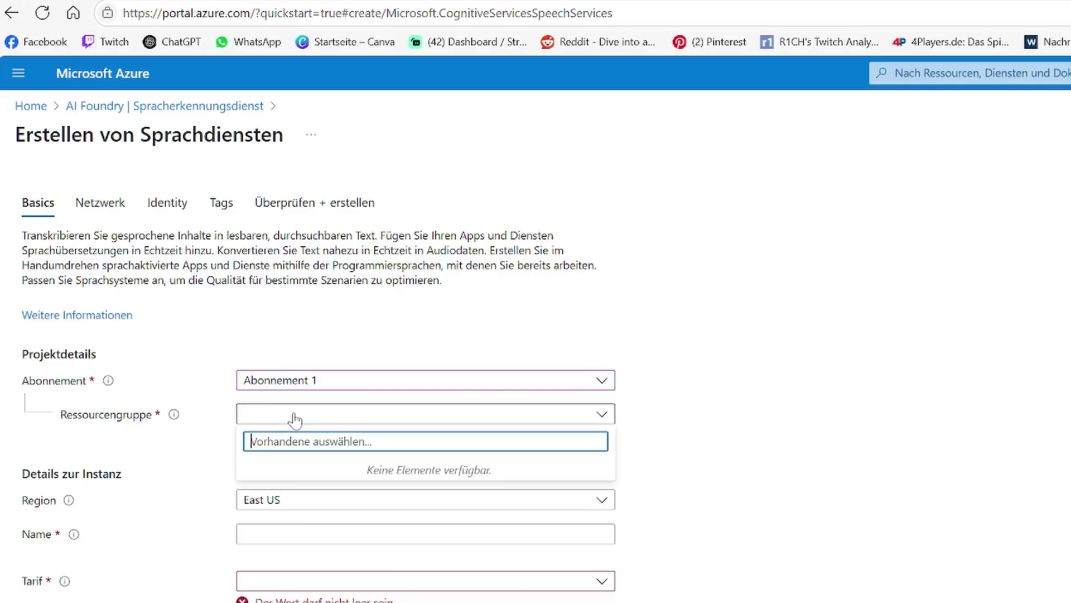
{"action": "left_click", "coordinate": [773, 421]}
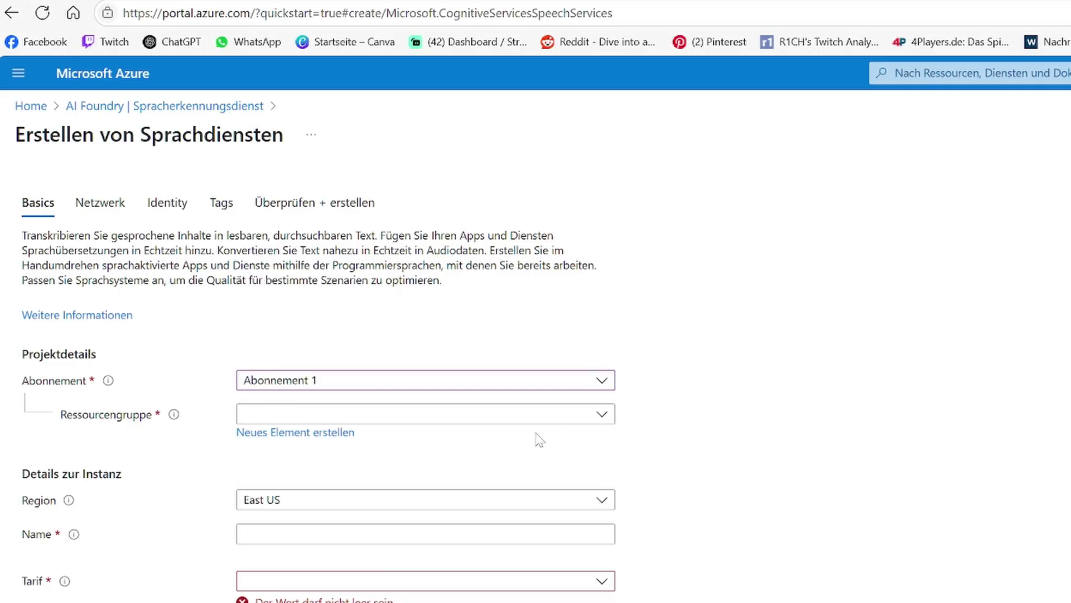
{"action": "left_click", "coordinate": [316, 435]}
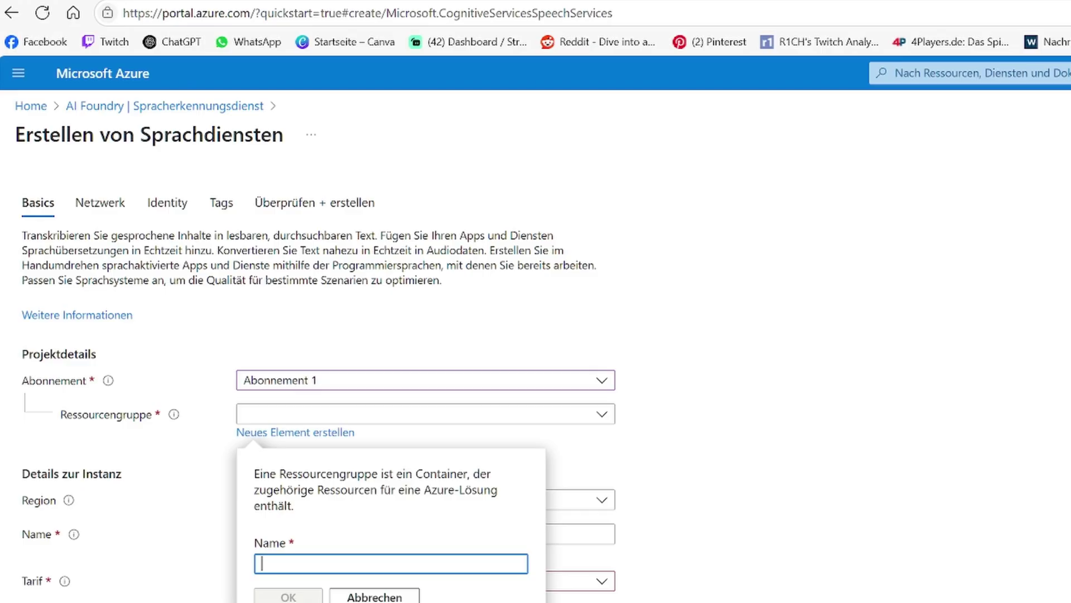
{"action": "type", "text": "new1"}
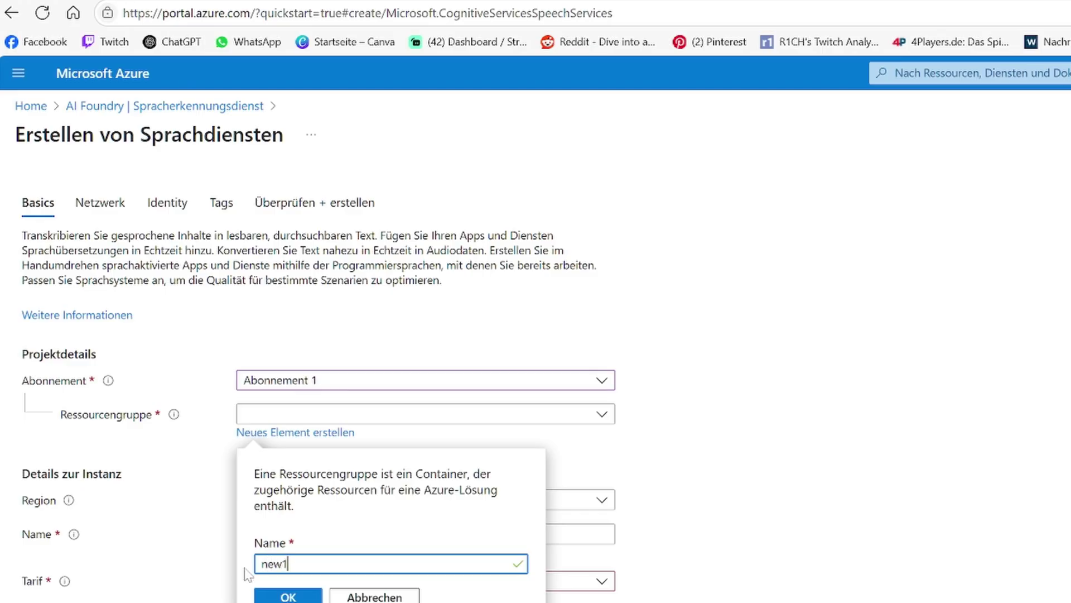
{"action": "left_click", "coordinate": [289, 596]}
Set the instance region to West Europe, its name to Danopwpsp and its pricing tier to Free F0.
{"action": "left_click", "coordinate": [422, 501]}
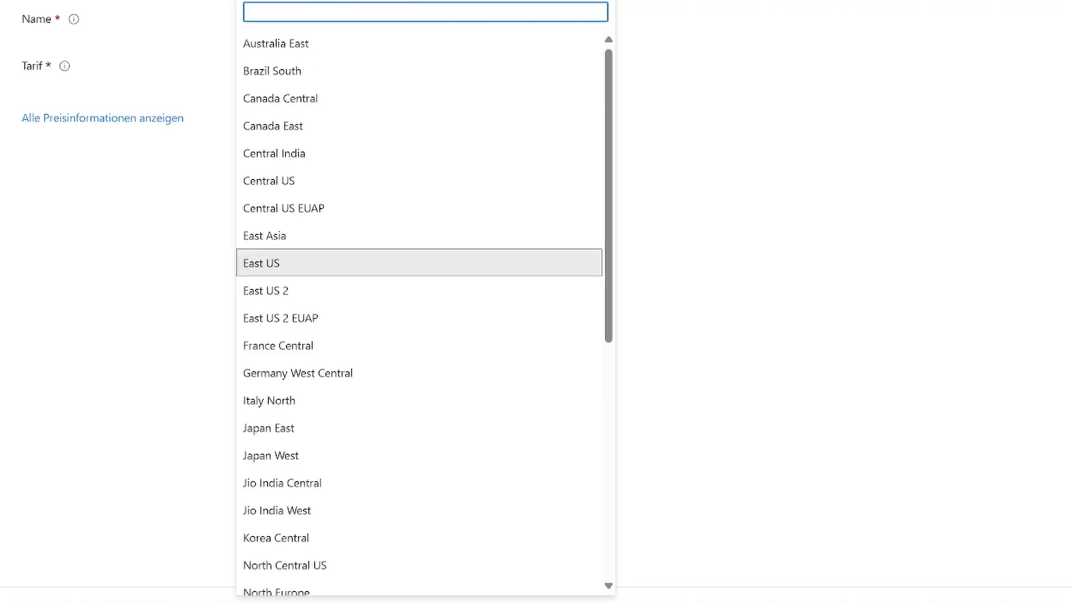
{"action": "scroll", "coordinate": [344, 419], "scroll_direction": "down", "scroll_amount": 5}
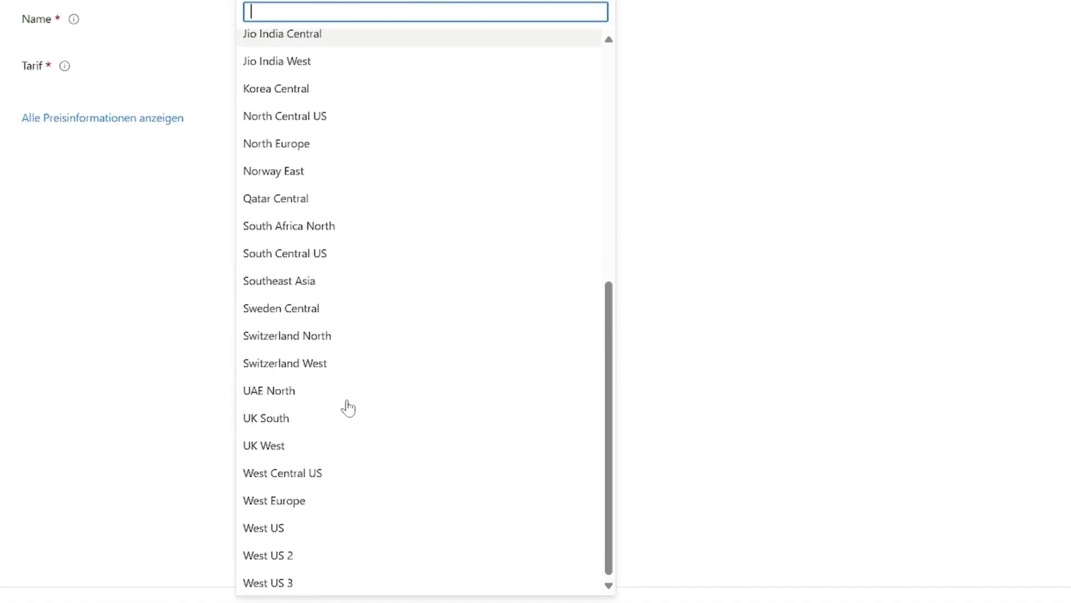
{"action": "left_click", "coordinate": [279, 500]}
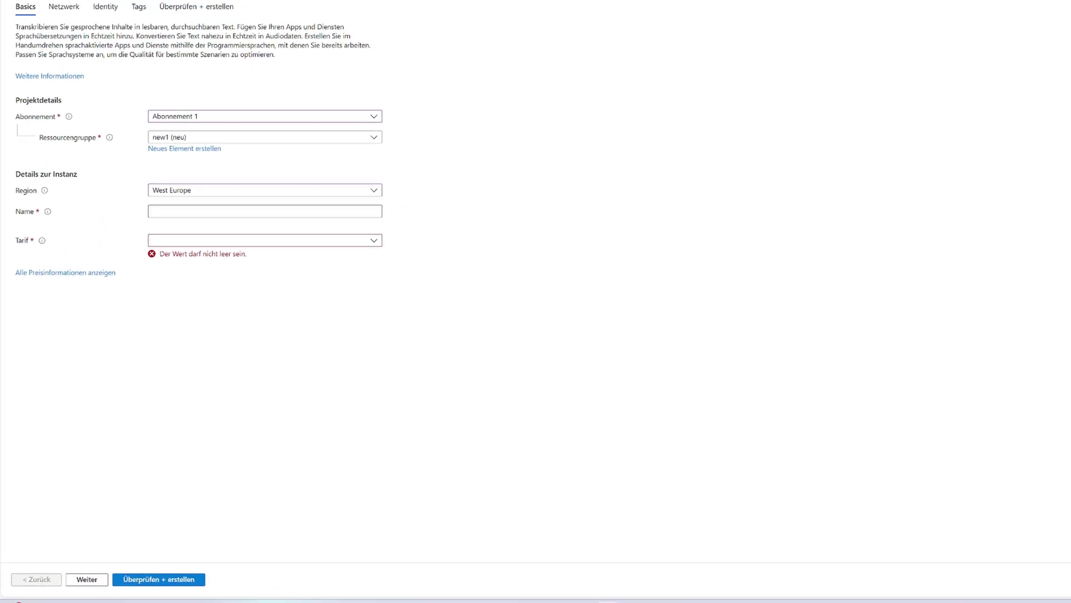
{"action": "left_click", "coordinate": [266, 211]}
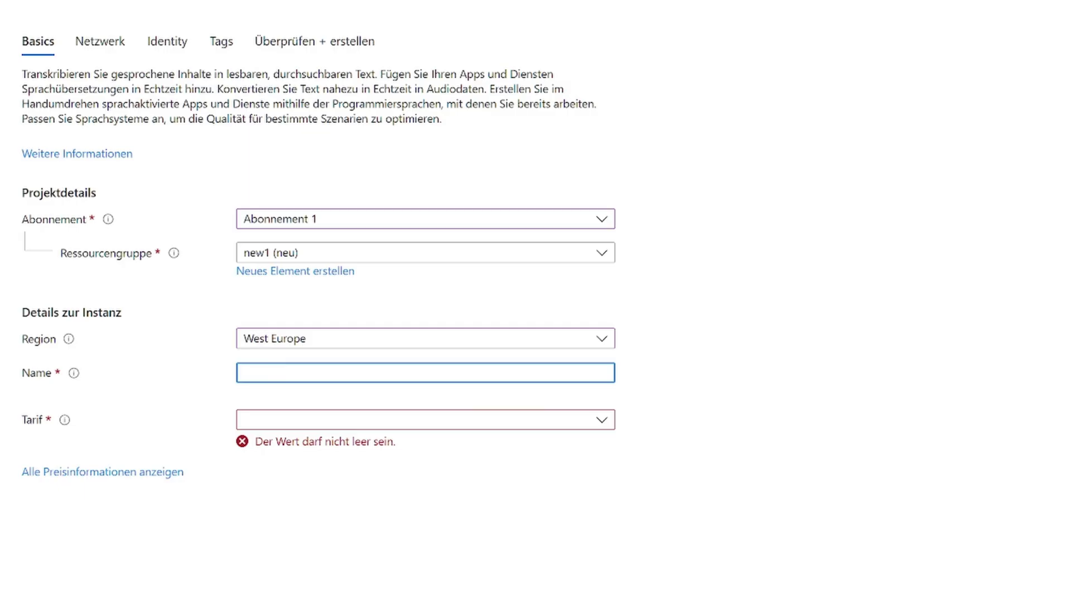
{"action": "type", "text": "Danopwpsp"}
{"action": "key", "text": "Tab"}
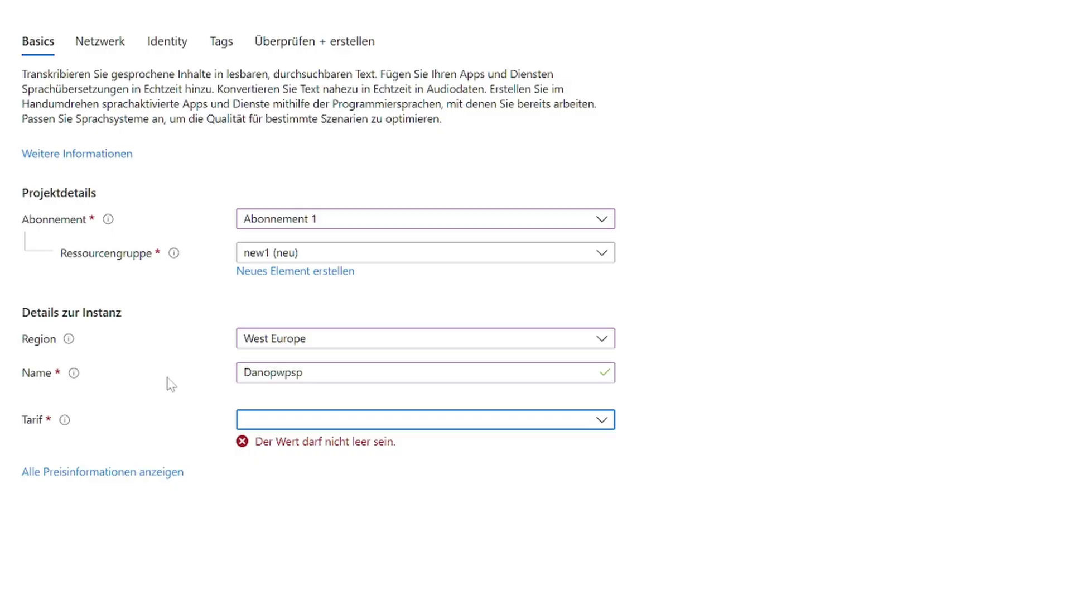
{"action": "left_click", "coordinate": [255, 424]}
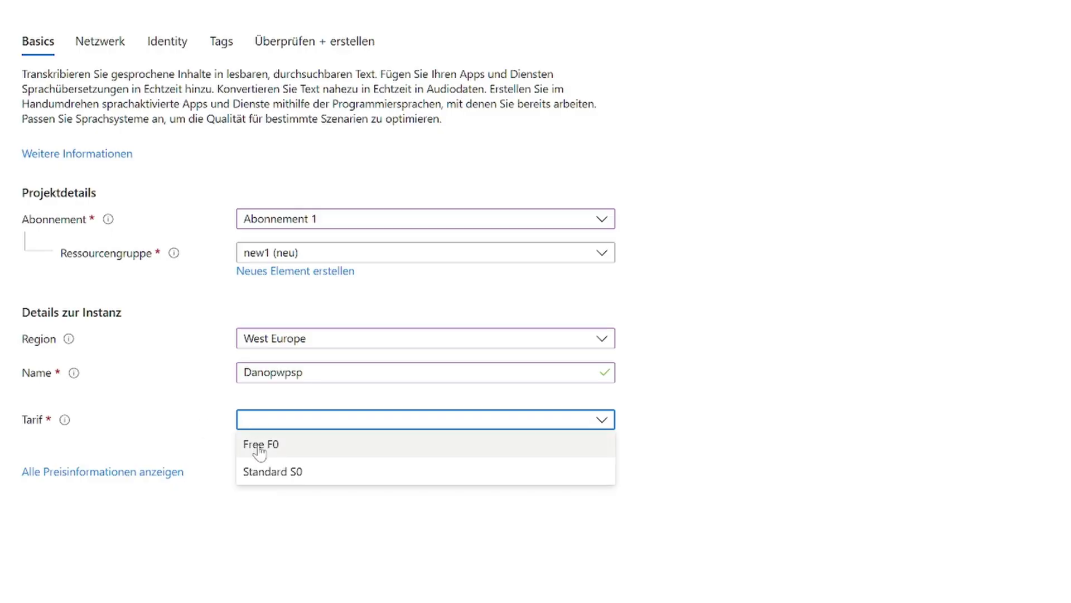
{"action": "left_click", "coordinate": [257, 445]}
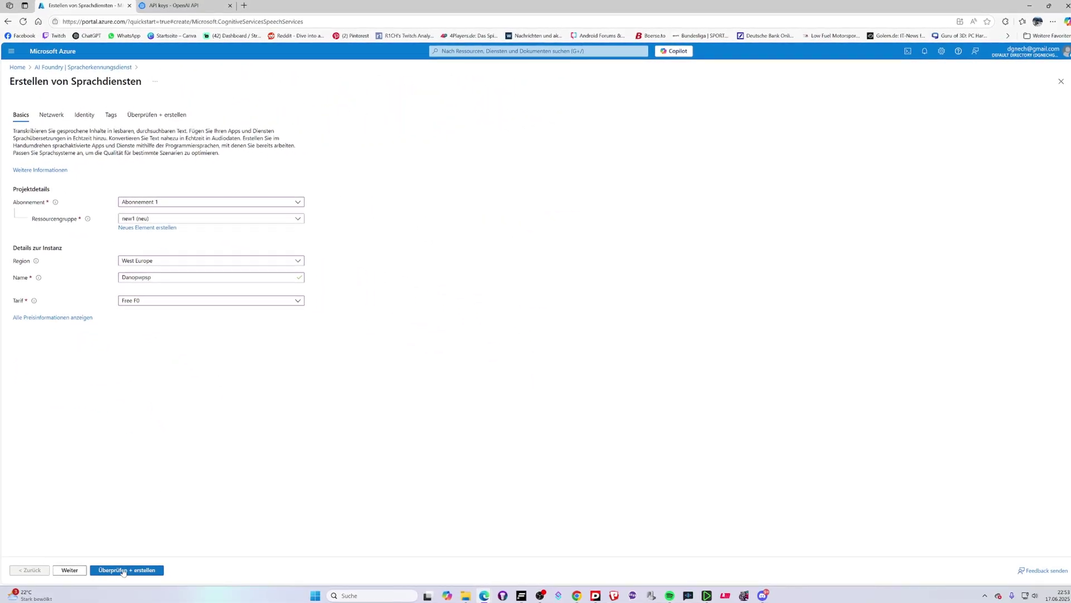
Review and create the speech service, and open the Danopwpsp resource from its resource group new1.
{"action": "left_click", "coordinate": [124, 569]}
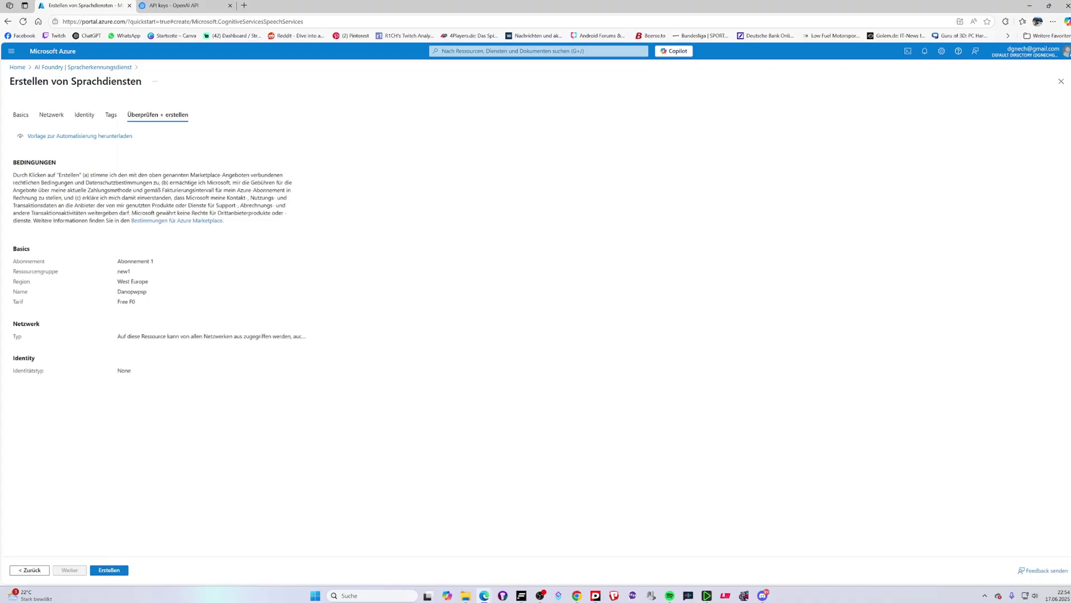
{"action": "left_click", "coordinate": [97, 570]}
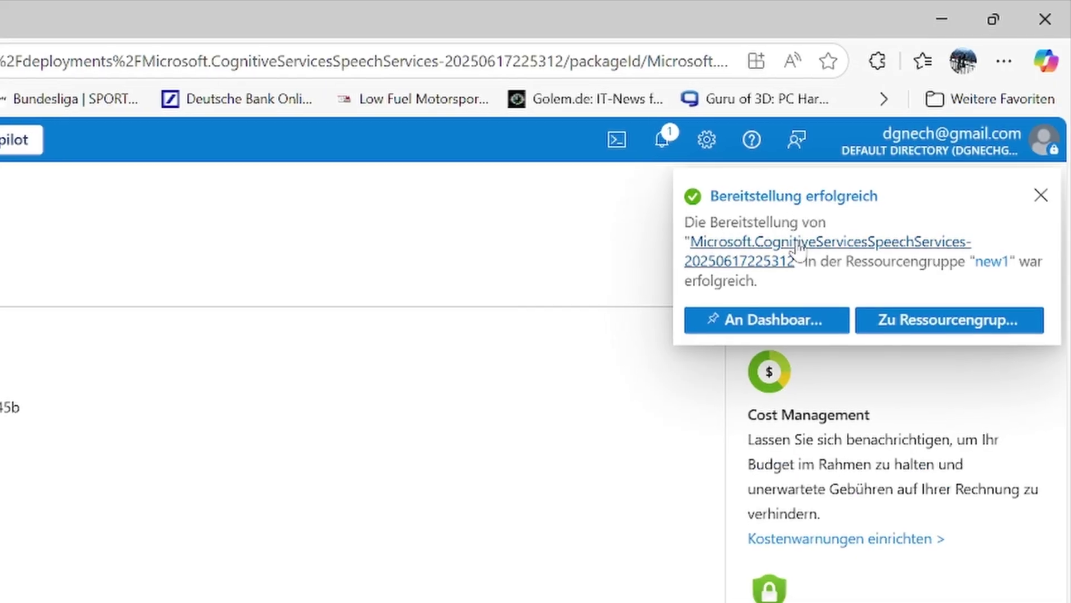
{"action": "left_click", "coordinate": [948, 322]}
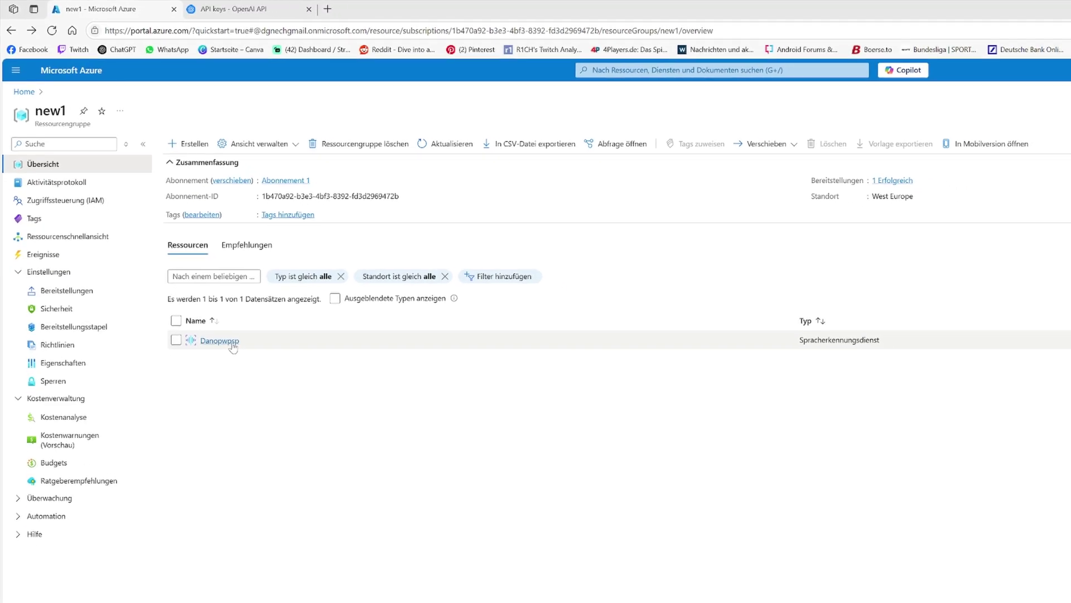
{"action": "left_click", "coordinate": [198, 181]}
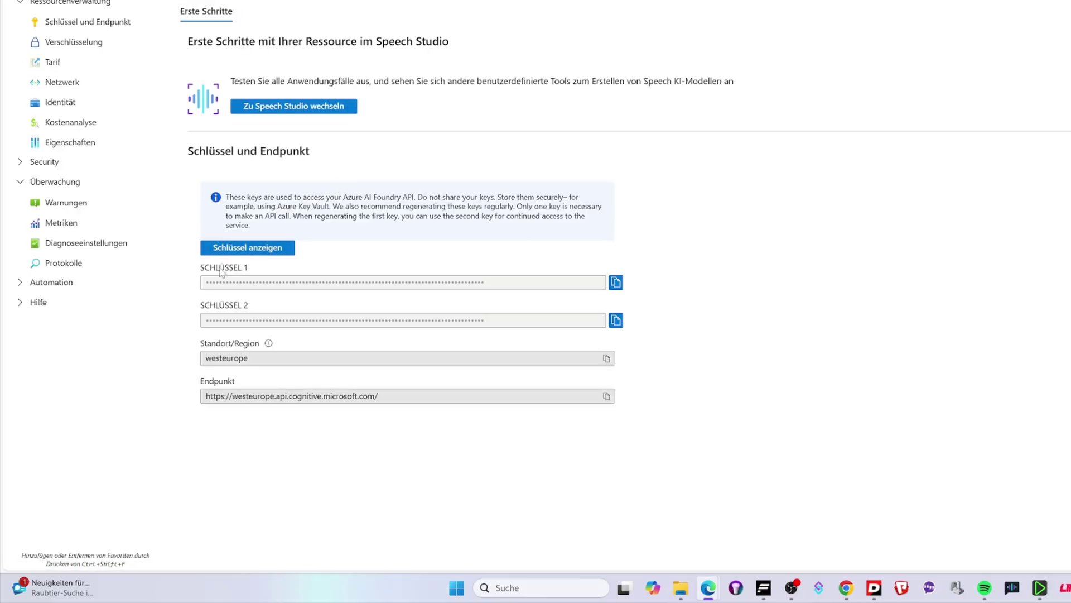
Examine the first access key field, the region and the endpoint of the Danopwpsp speech resource.
{"action": "left_click_drag", "start_coordinate": [209, 283], "coordinate": [484, 282]}
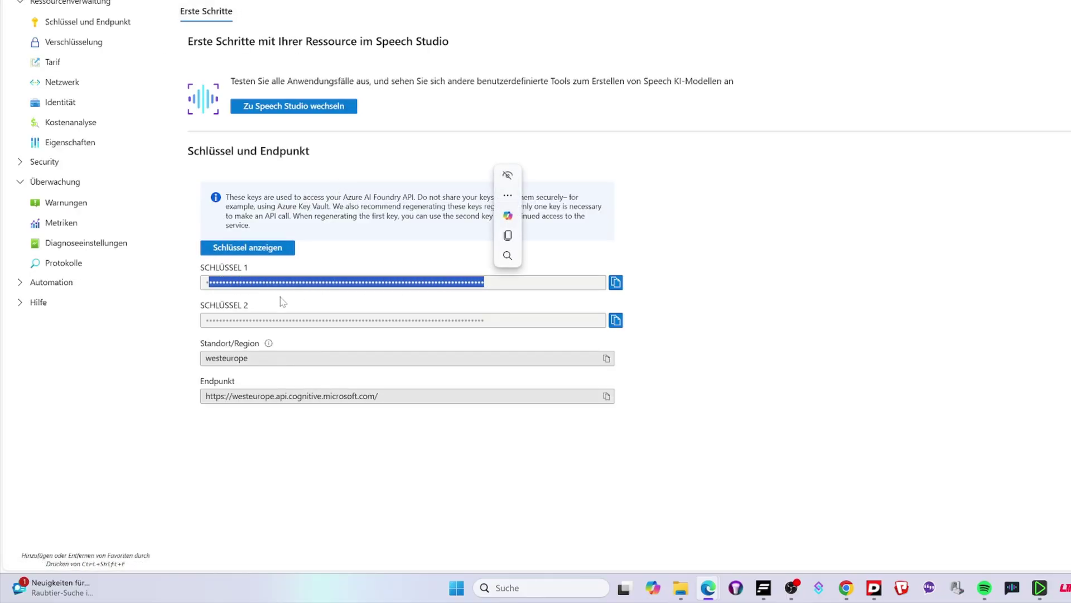
{"action": "left_click_drag", "start_coordinate": [212, 358], "coordinate": [249, 358]}
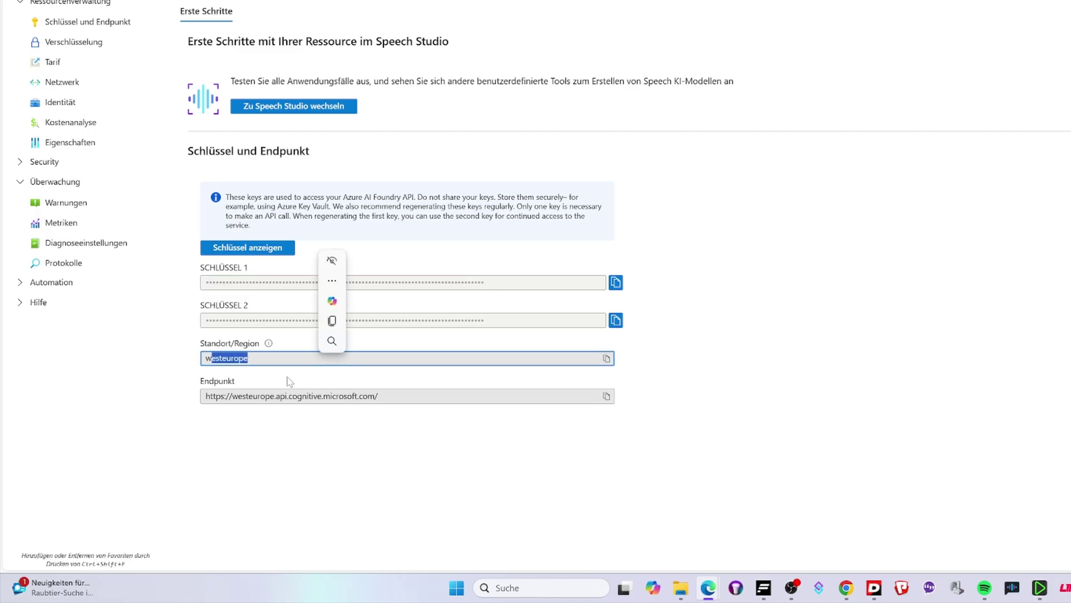
{"action": "left_click_drag", "start_coordinate": [206, 396], "coordinate": [378, 396]}
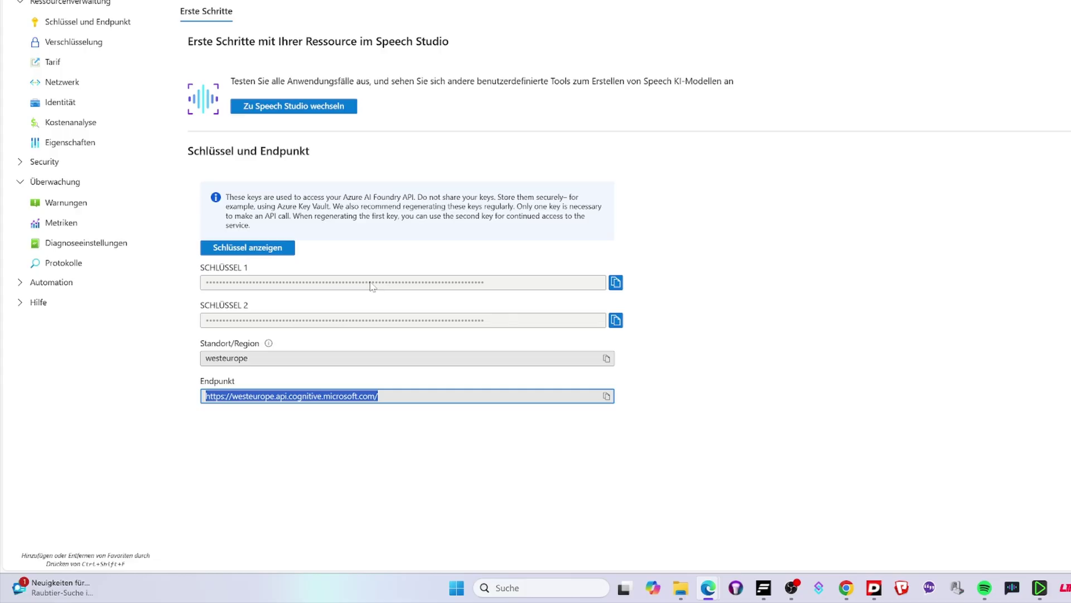
{"action": "left_click_drag", "start_coordinate": [229, 283], "coordinate": [522, 278]}
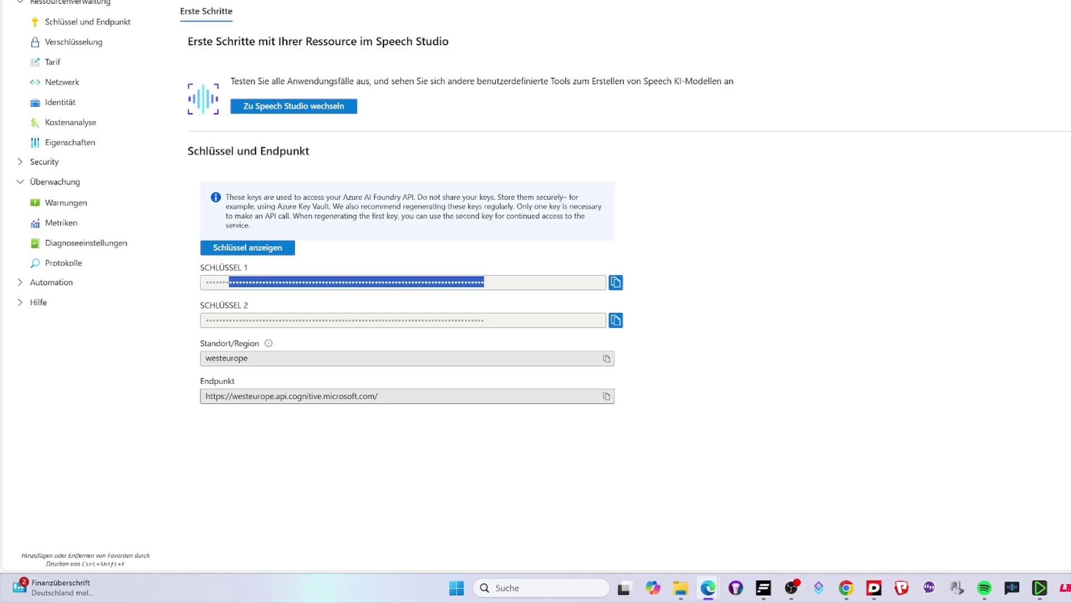
{"action": "left_click_drag", "start_coordinate": [232, 396], "coordinate": [379, 396]}
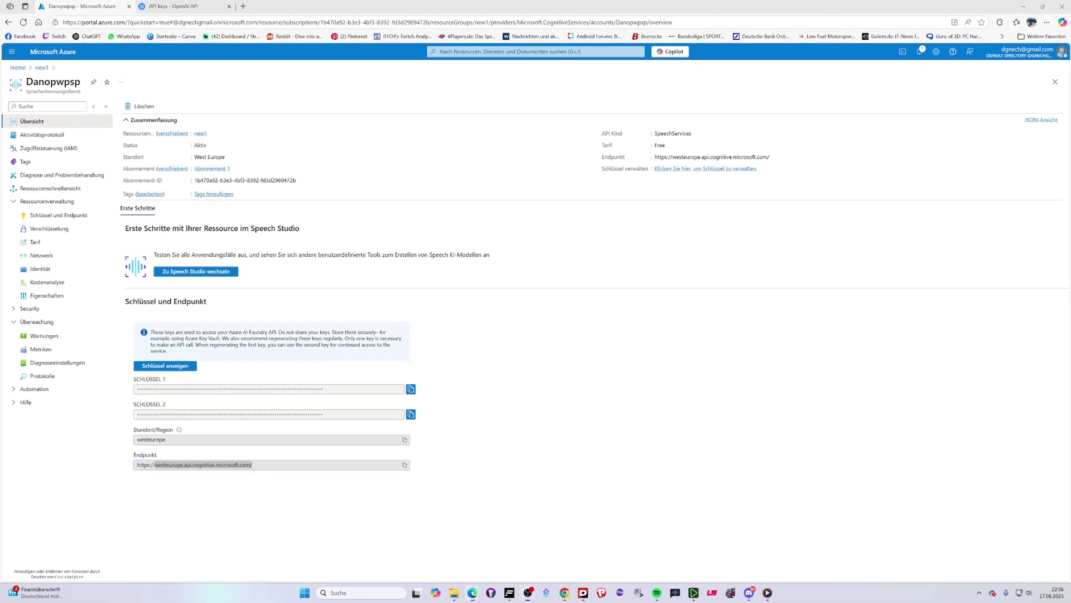
Switch to the API keys page of the OpenAI platform.
{"action": "left_click", "coordinate": [161, 6]}
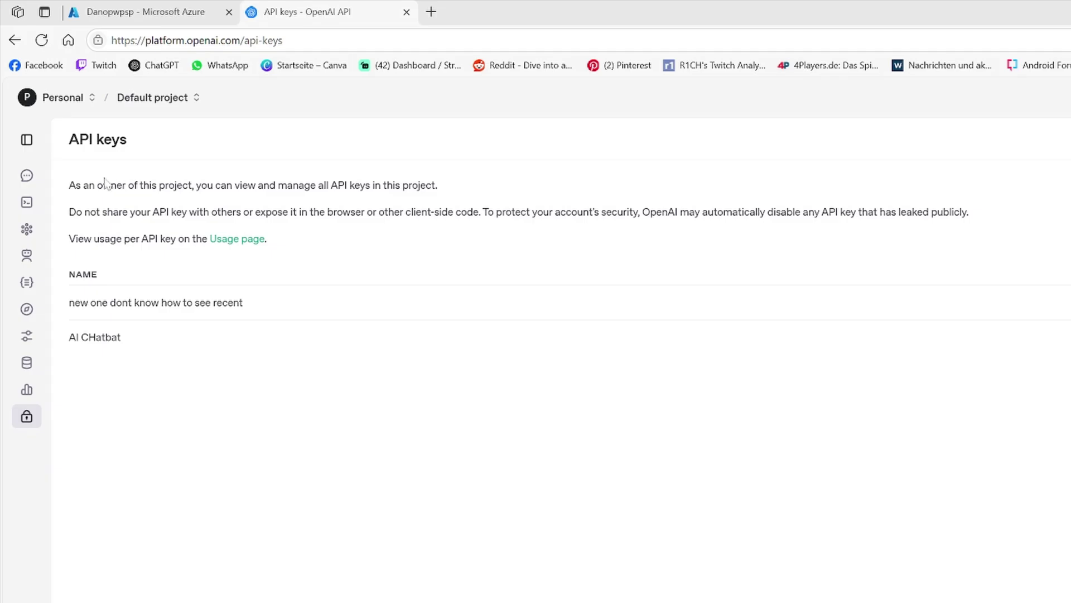
{"action": "left_click", "coordinate": [146, 102]}
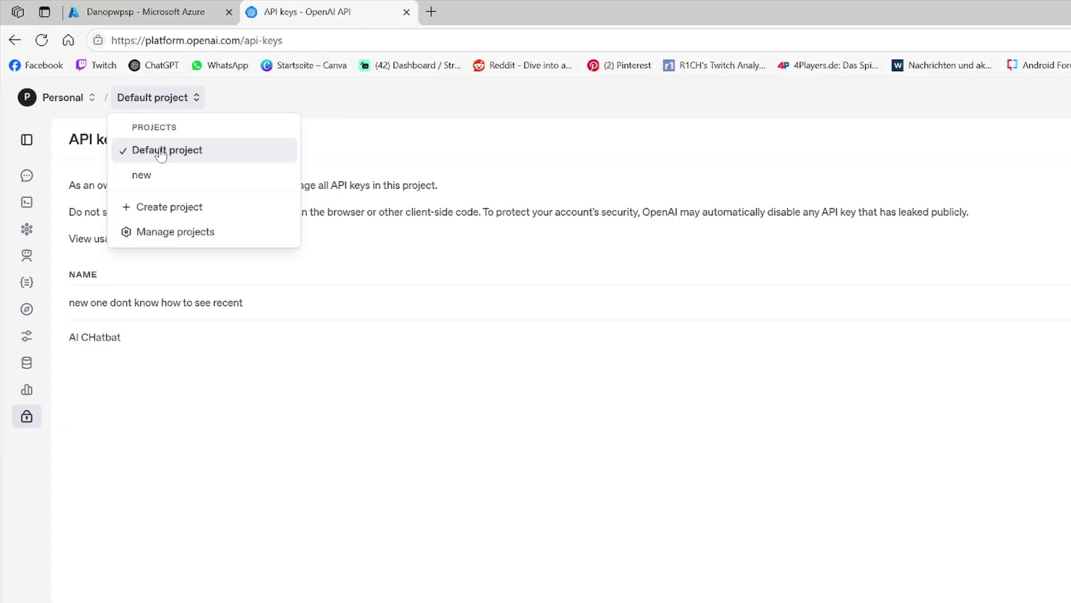
{"action": "left_click", "coordinate": [402, 159]}
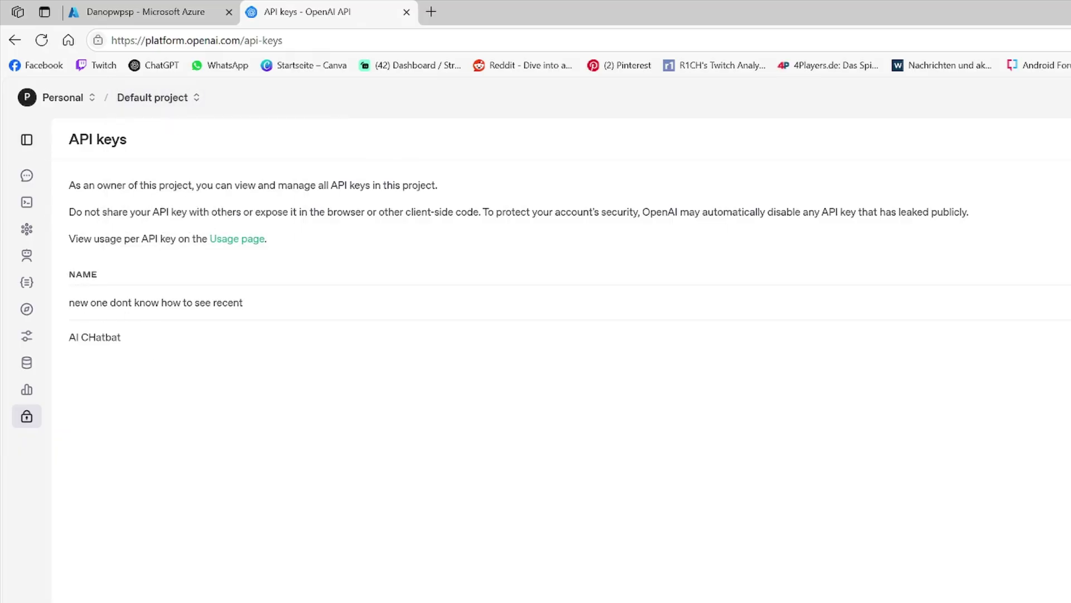
{"action": "left_click_drag", "start_coordinate": [89, 302], "coordinate": [172, 357]}
{"action": "left_click", "coordinate": [209, 351]}
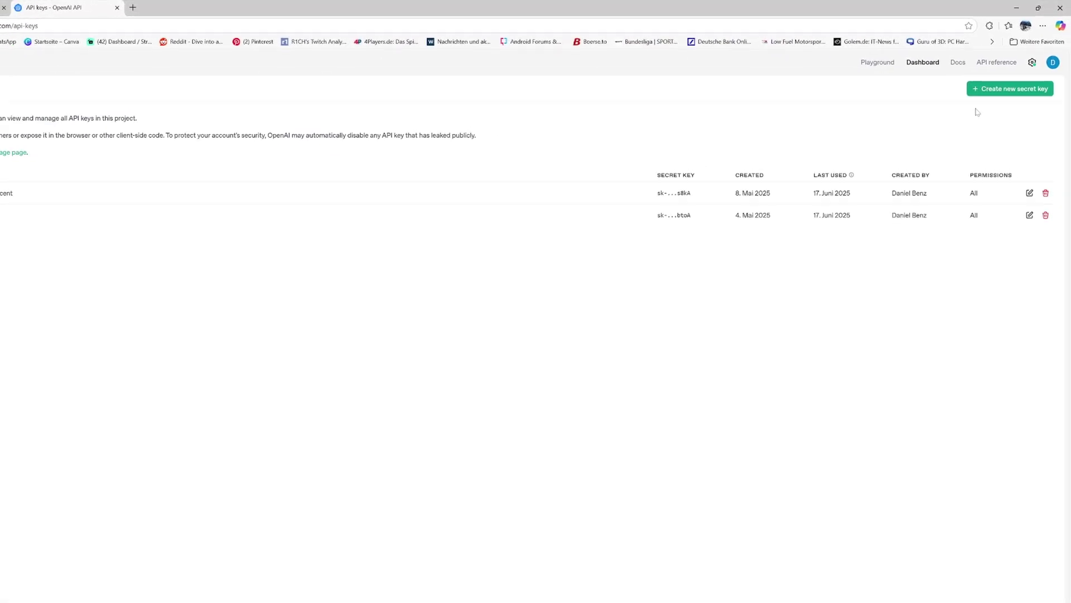
Create a secret key named "thats my new key" in the Default project with All permissions, and copy the generated key.
{"action": "left_click", "coordinate": [1015, 89]}
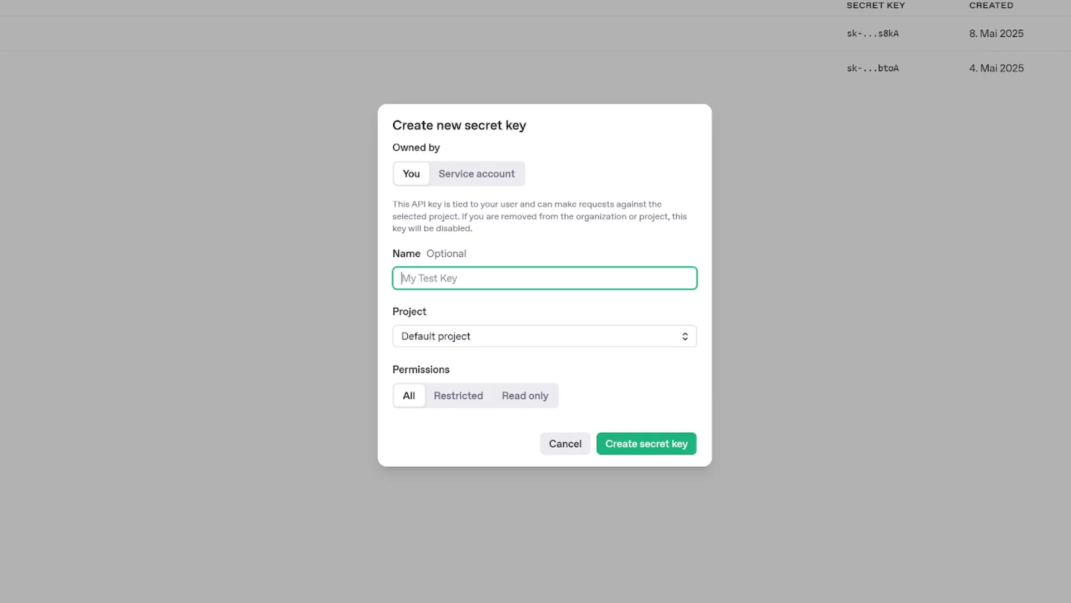
{"action": "type", "text": "thats my new key"}
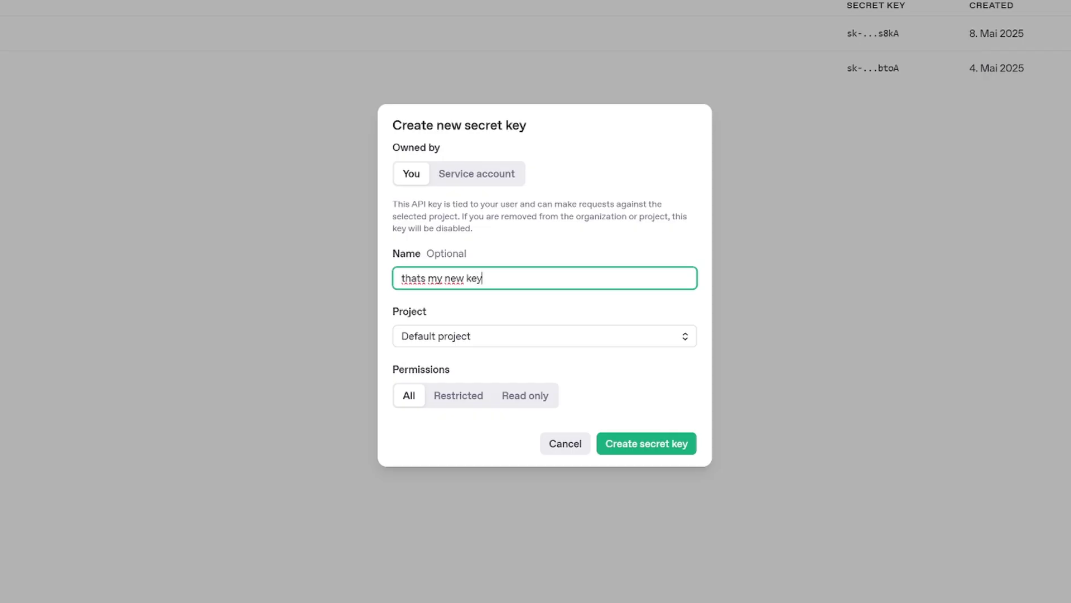
{"action": "left_click", "coordinate": [660, 442]}
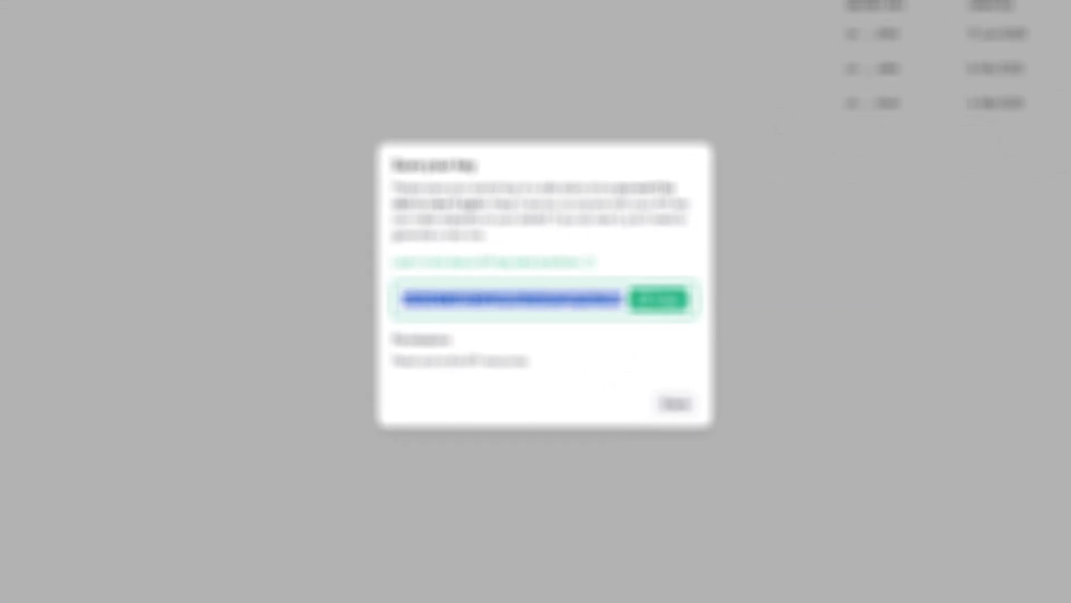
{"action": "left_click", "coordinate": [645, 308]}
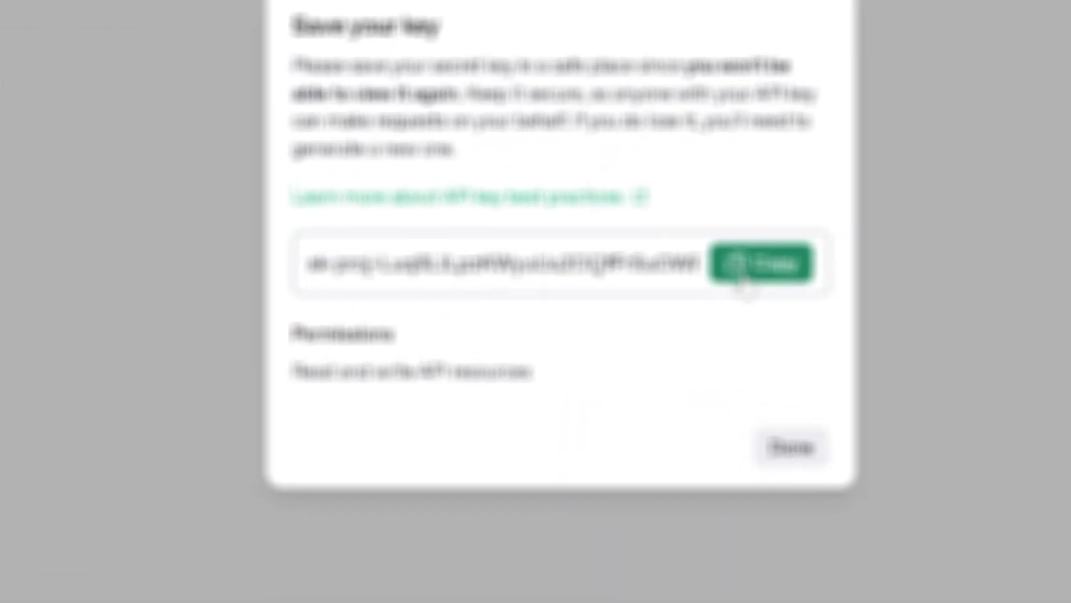
{"action": "left_click", "coordinate": [745, 266]}
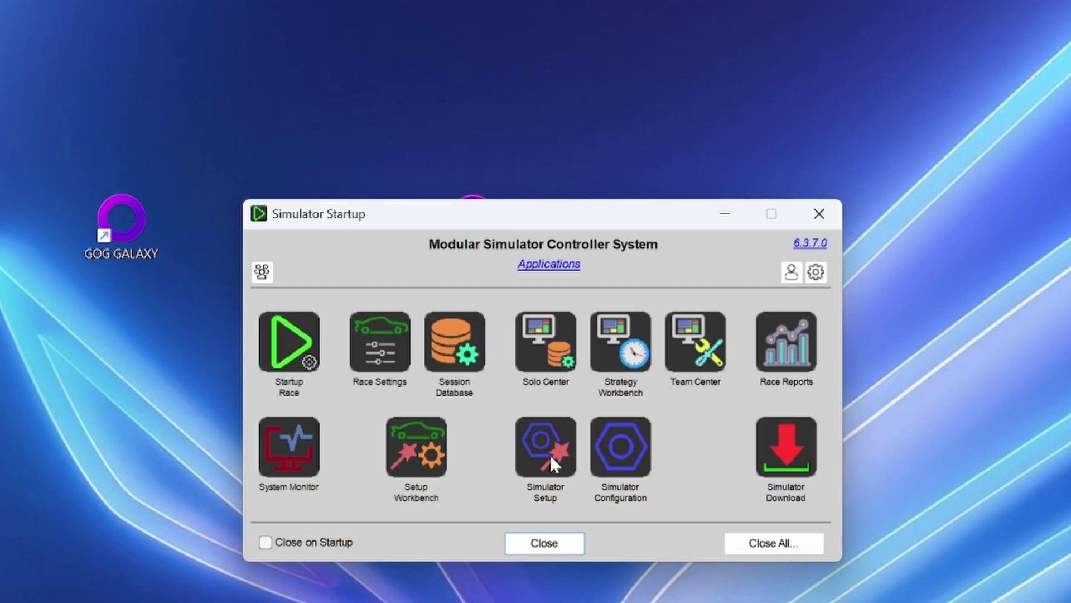
Launch Simulator Setup from Simulator Startup and advance past the welcome and unblocking pages to Basic Configuration.
{"action": "left_click", "coordinate": [556, 355]}
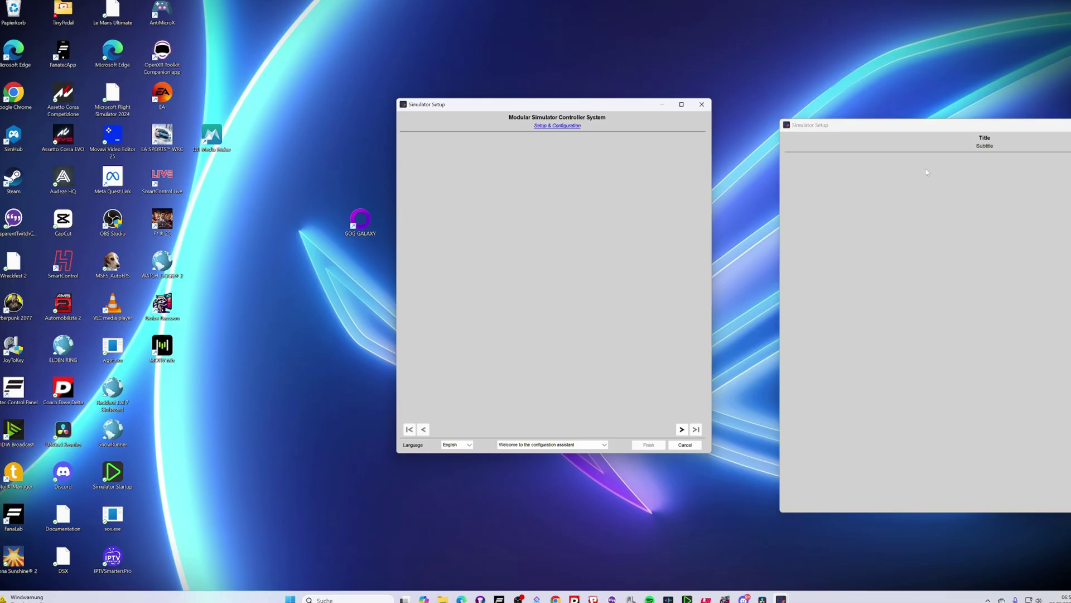
{"action": "left_click_drag", "start_coordinate": [977, 127], "coordinate": [873, 88]}
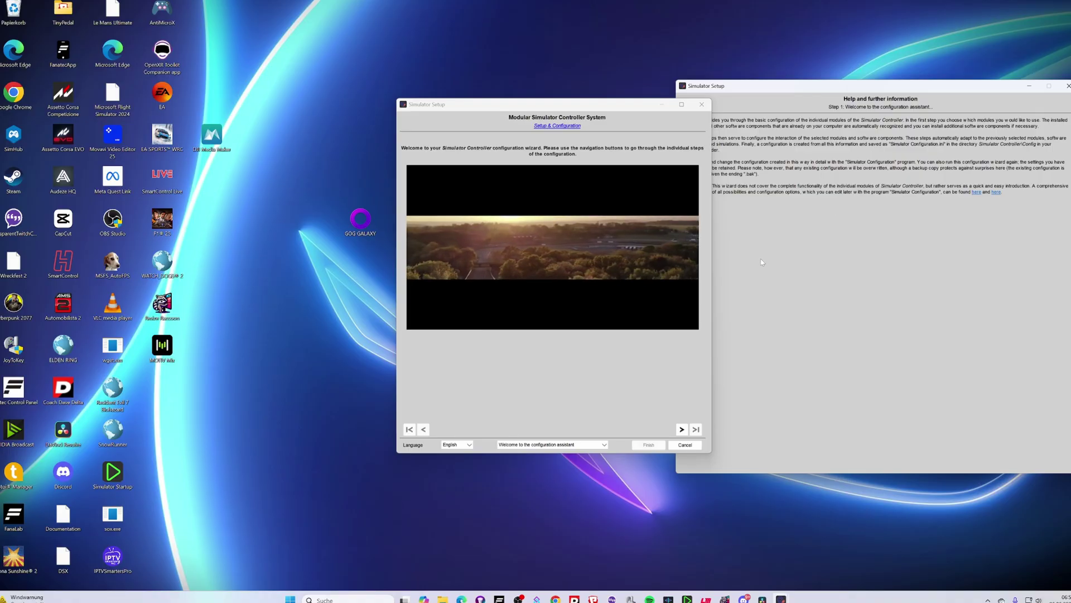
{"action": "left_click", "coordinate": [682, 399]}
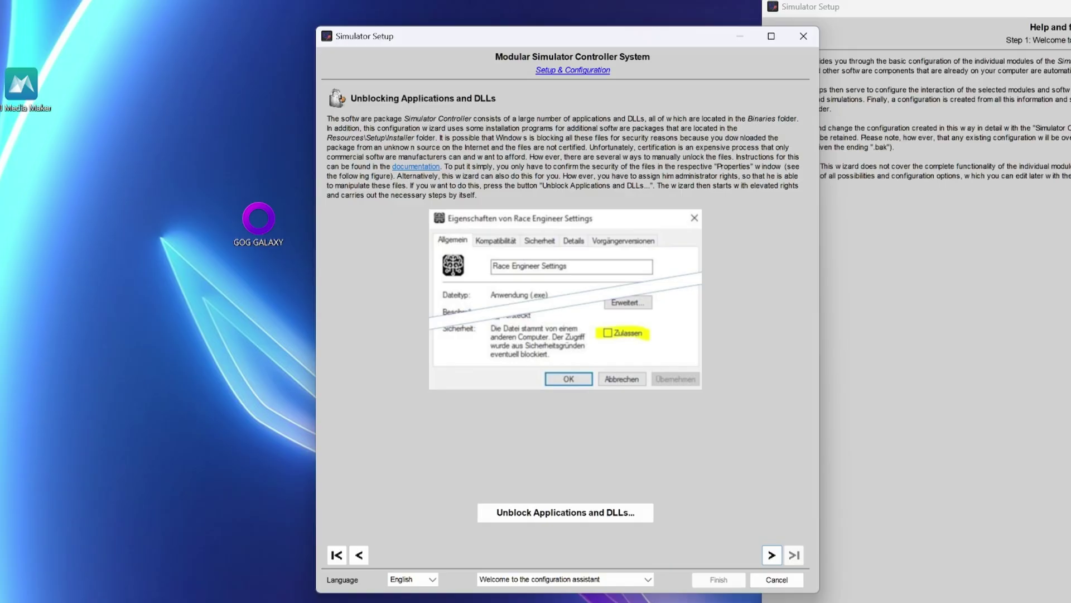
{"action": "left_click", "coordinate": [777, 557]}
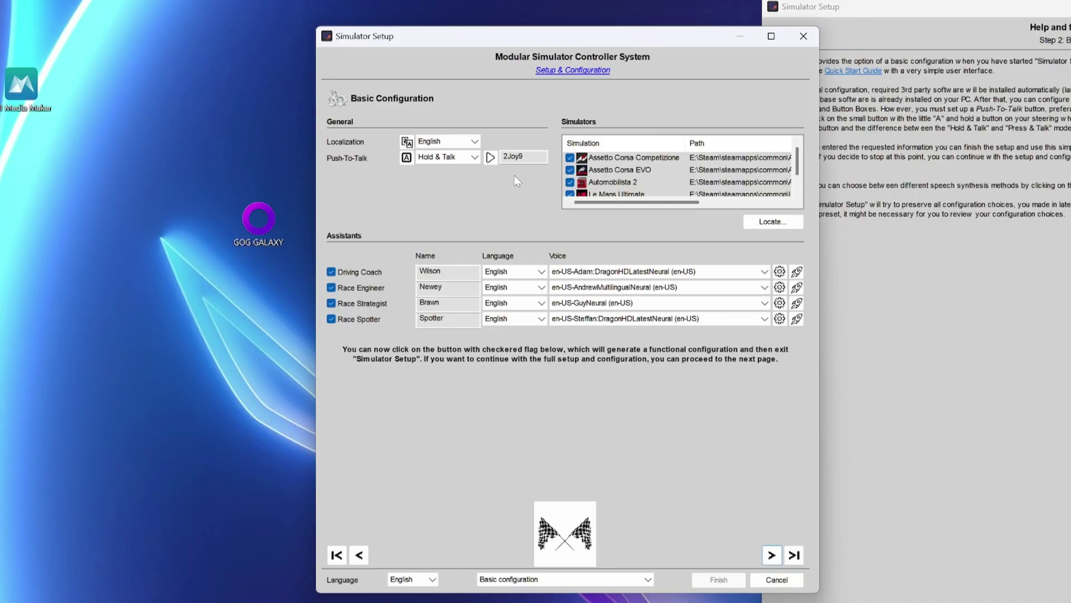
Choose Hold & Talk for Push-To-Talk and accept the Driving Coach's Azure Cognitive Services voice configuration with the en-US-Adam:DragonHDLatestNeural voice.
{"action": "left_click", "coordinate": [466, 159]}
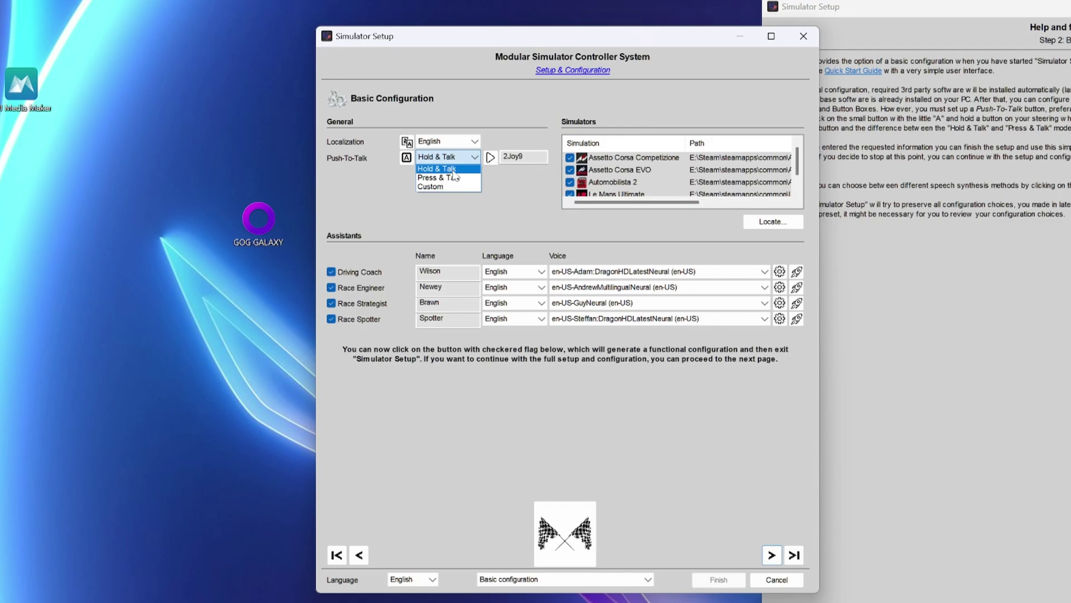
{"action": "left_click", "coordinate": [452, 169]}
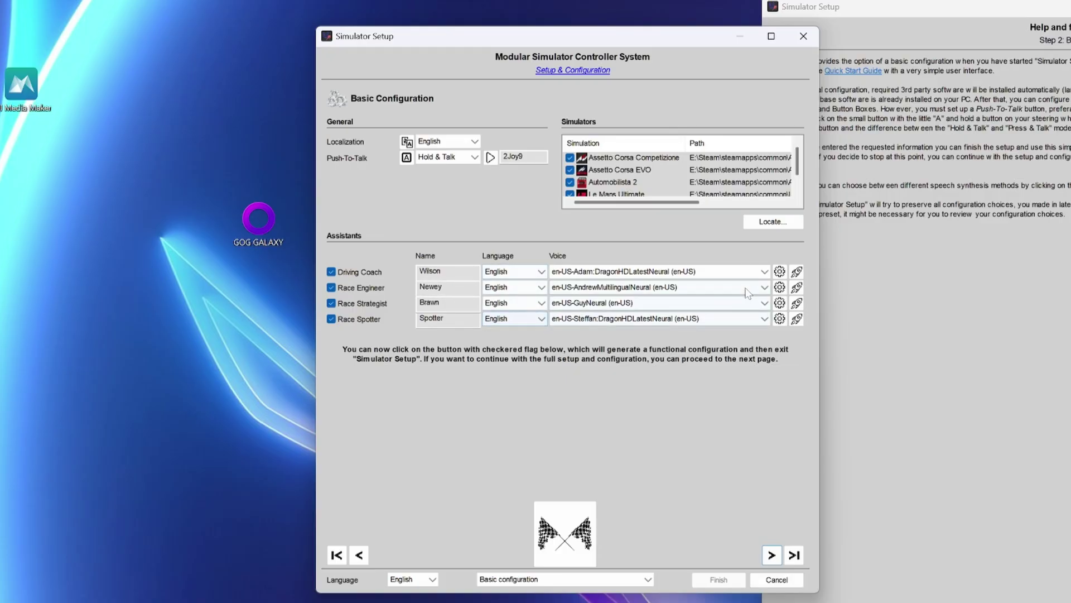
{"action": "left_click", "coordinate": [780, 272]}
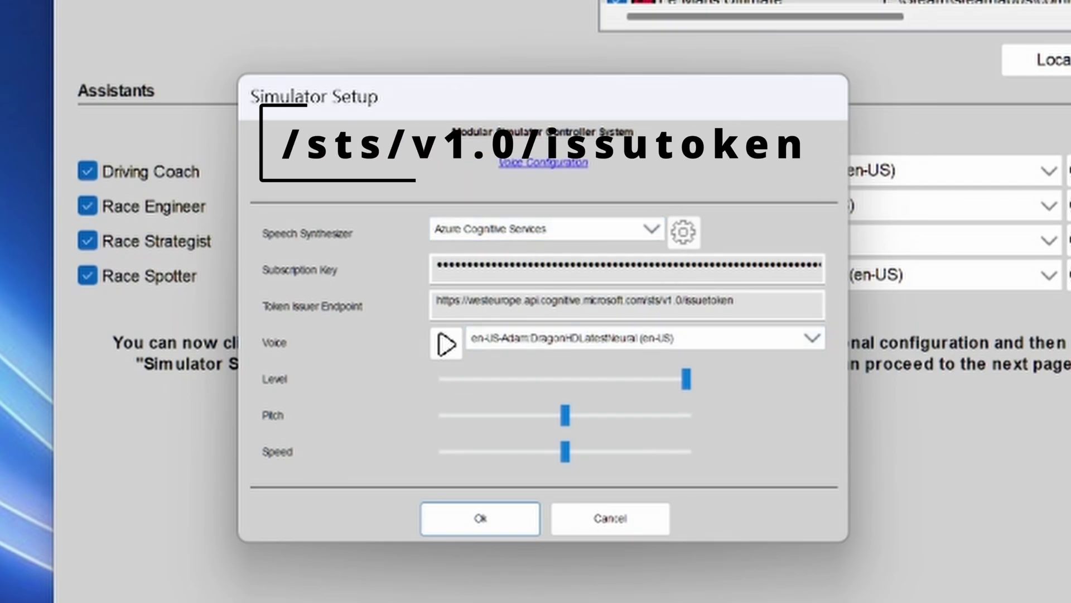
{"action": "left_click", "coordinate": [820, 336]}
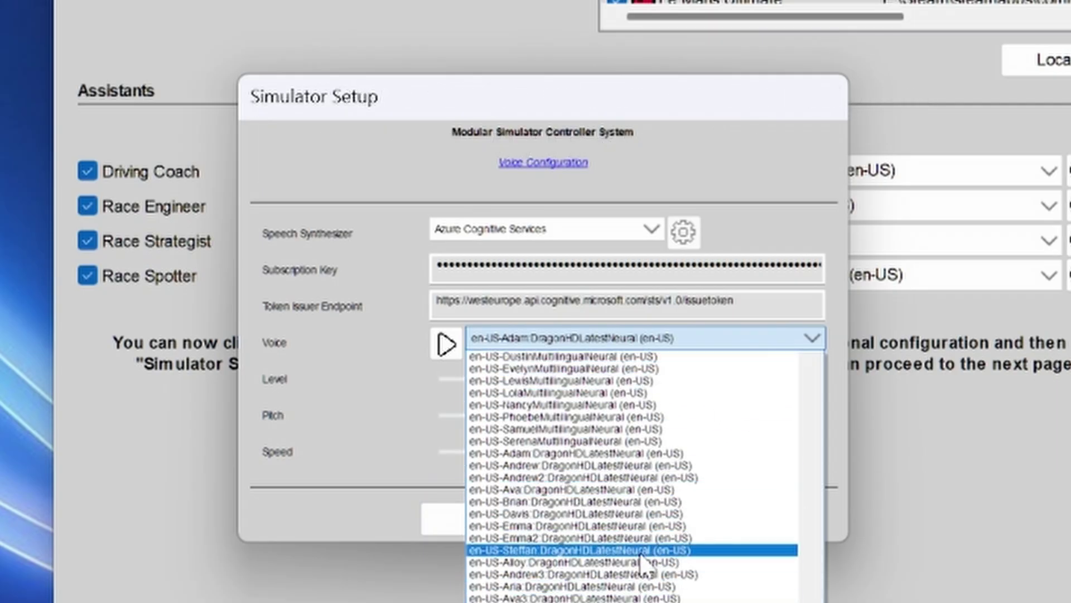
{"action": "left_click", "coordinate": [311, 517]}
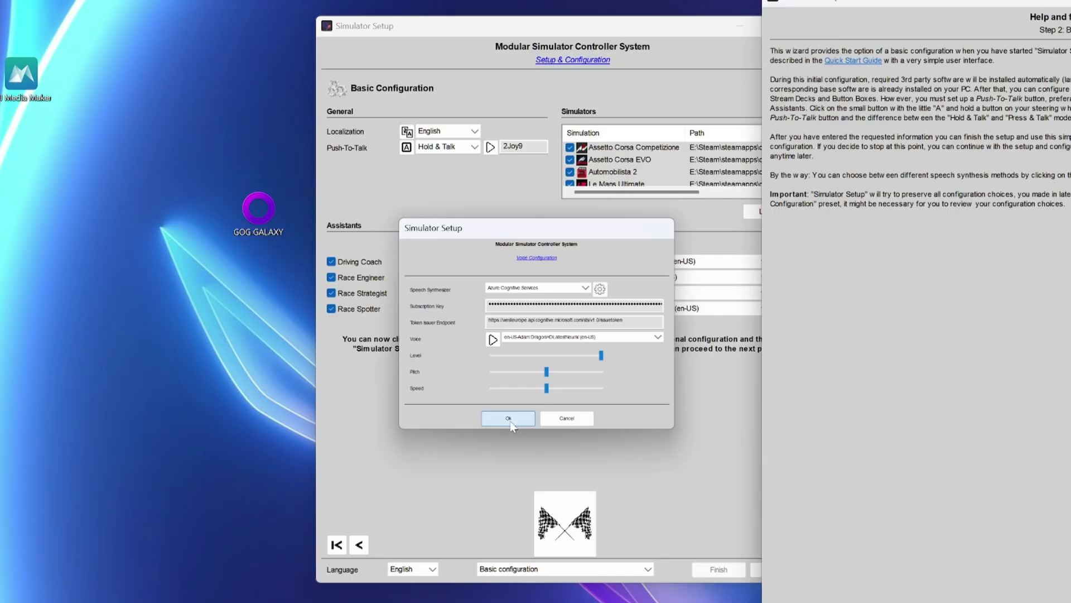
{"action": "left_click", "coordinate": [483, 521]}
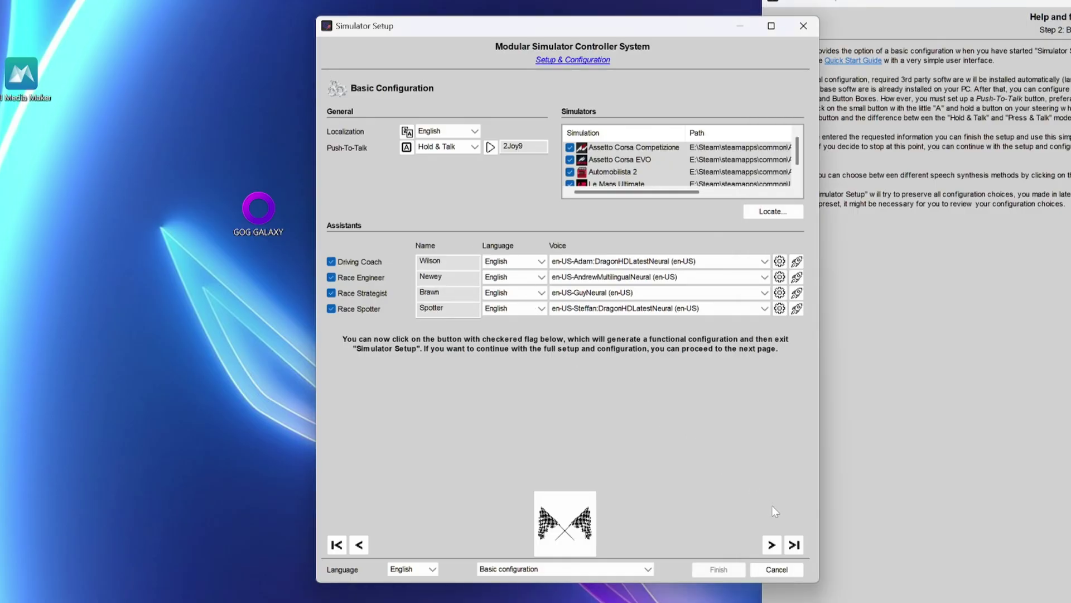
Go through the module selection and presets pages, keeping their current choices, up to the installation of integrated third-party software.
{"action": "left_click", "coordinate": [772, 545]}
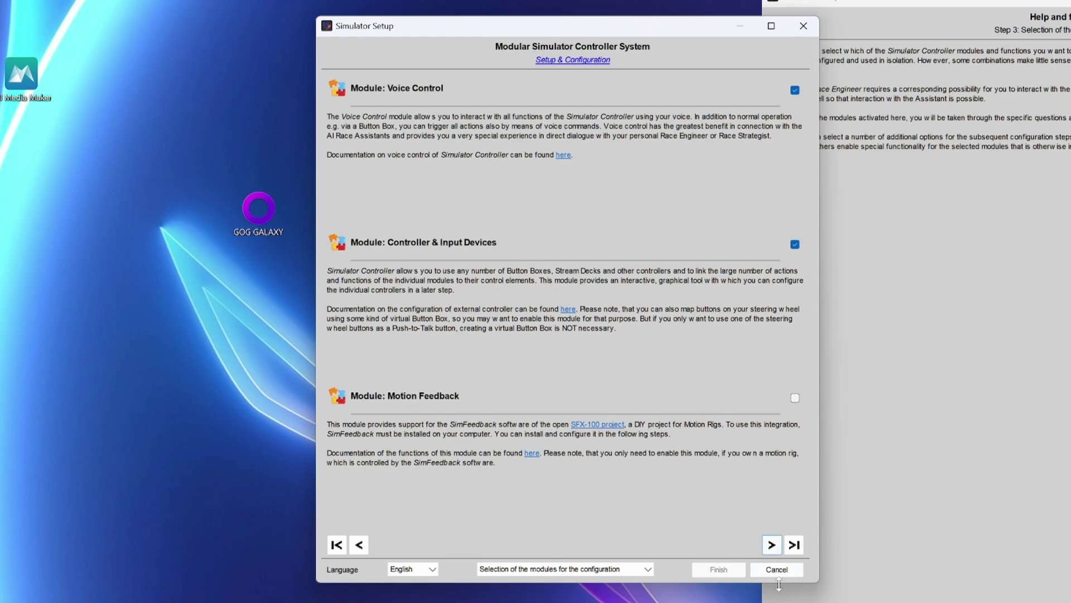
{"action": "left_click", "coordinate": [771, 545]}
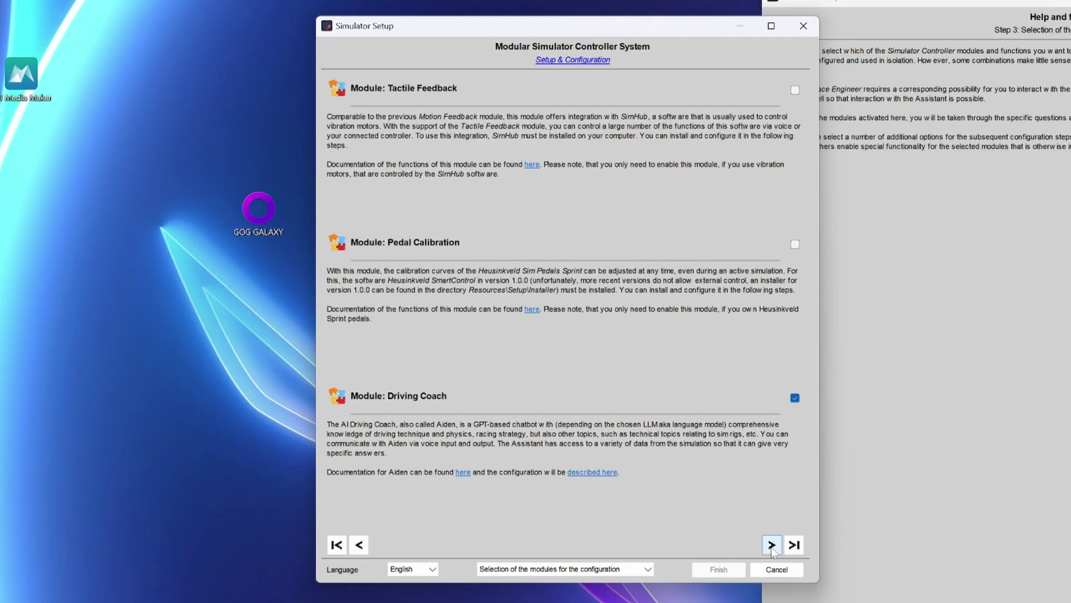
{"action": "left_click", "coordinate": [771, 545]}
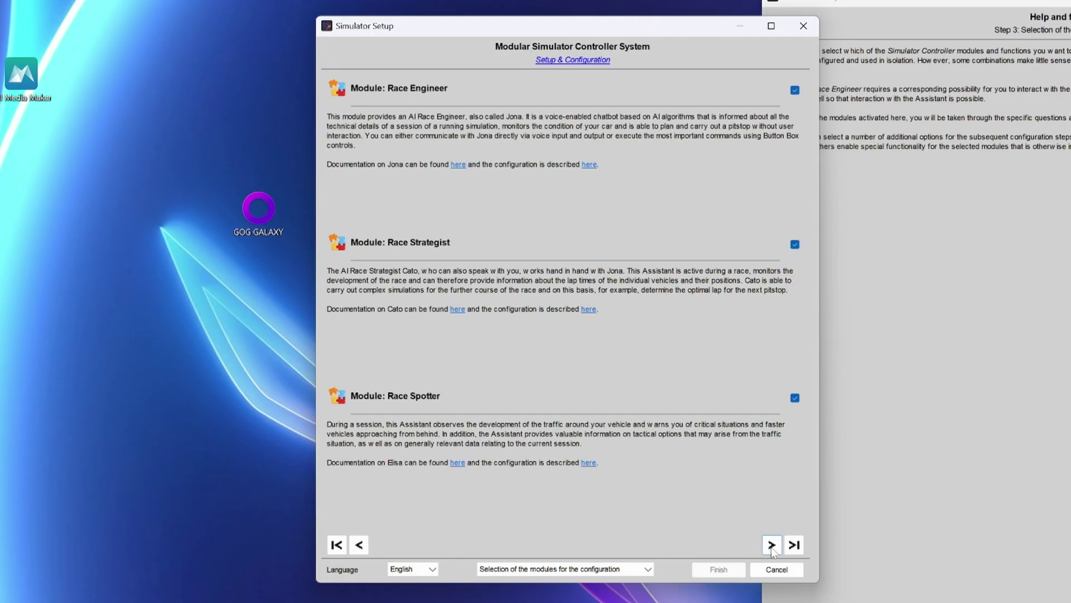
{"action": "left_click", "coordinate": [771, 545]}
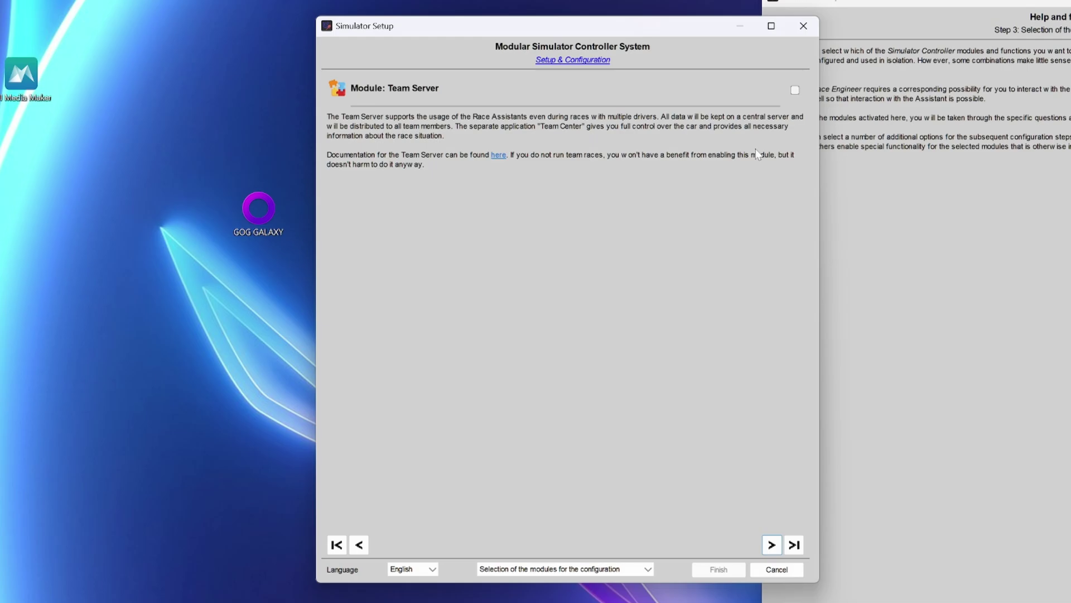
{"action": "left_click", "coordinate": [772, 545]}
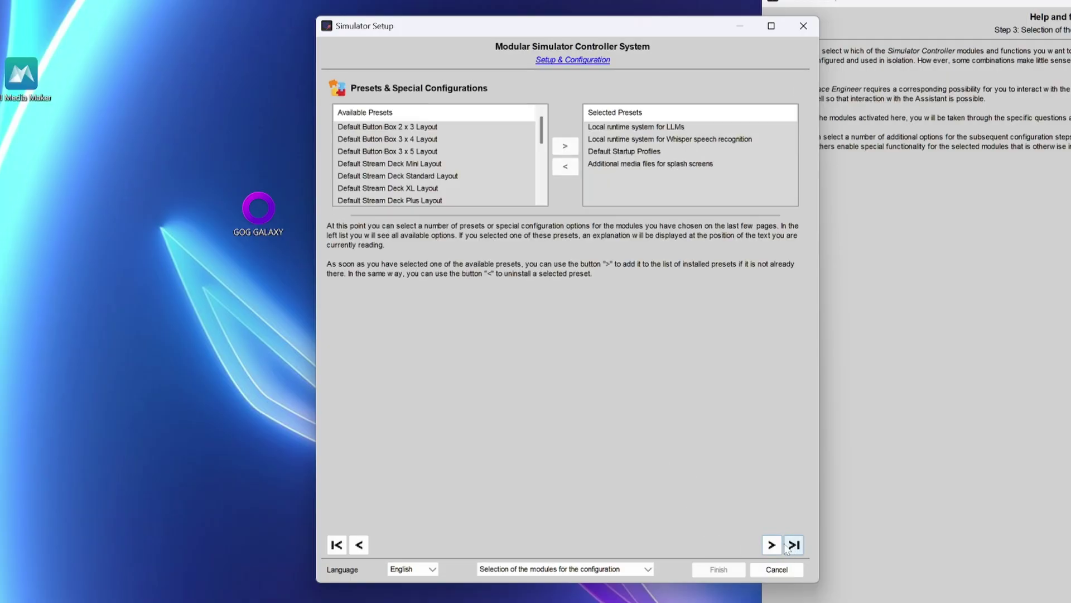
{"action": "left_click", "coordinate": [772, 544]}
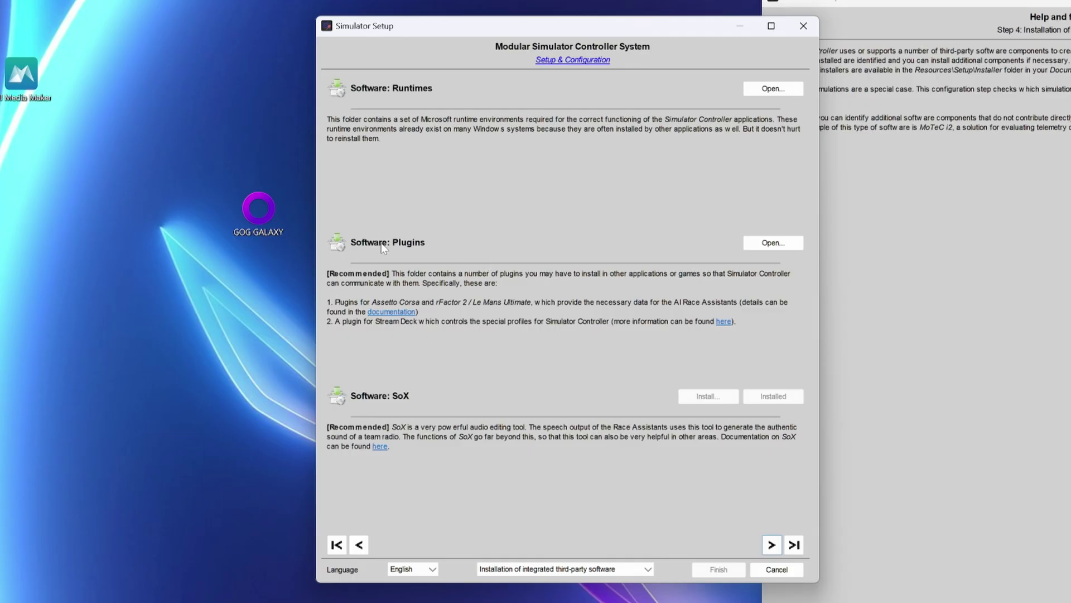
Open the Simulator Controller Plugins folder and copy the file rFactor2SharedMemoryMapPlugin64.dll.
{"action": "left_click", "coordinate": [780, 248]}
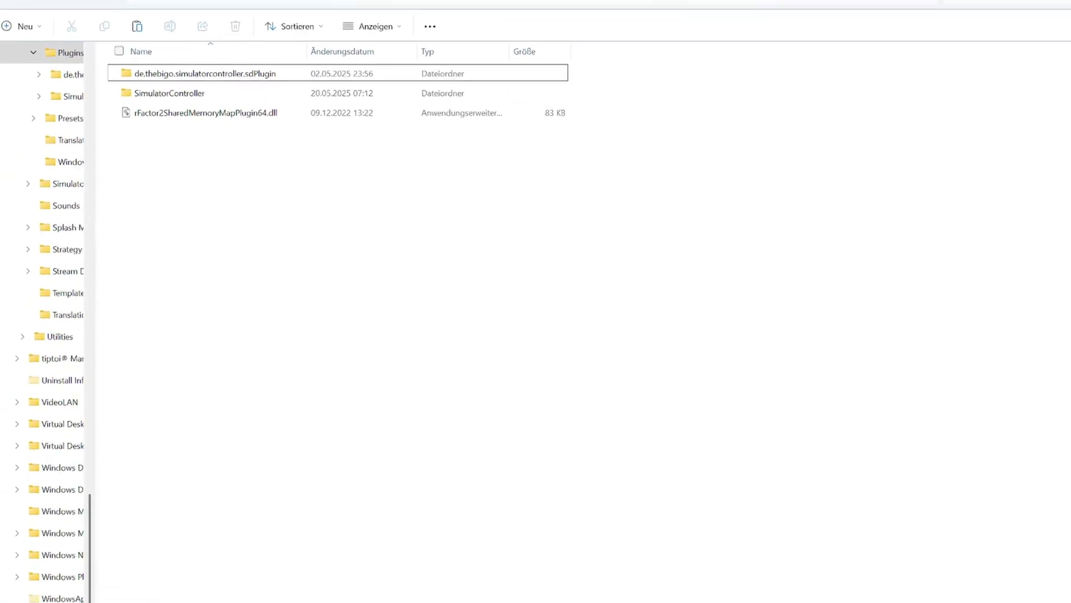
{"action": "left_click", "coordinate": [176, 112]}
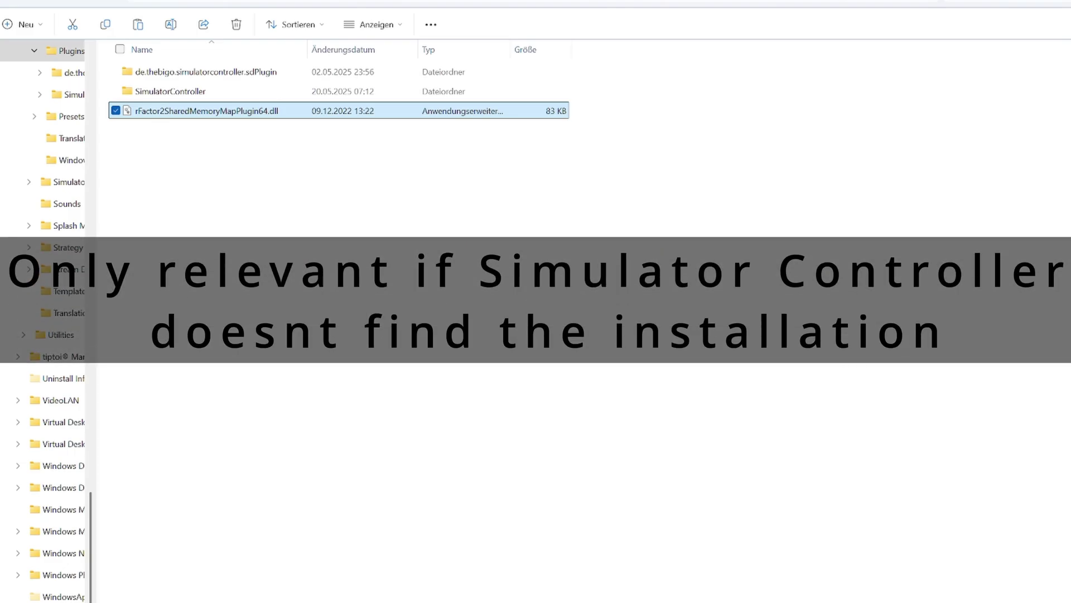
{"action": "left_click_drag", "start_coordinate": [0, 22], "coordinate": [635, 150]}
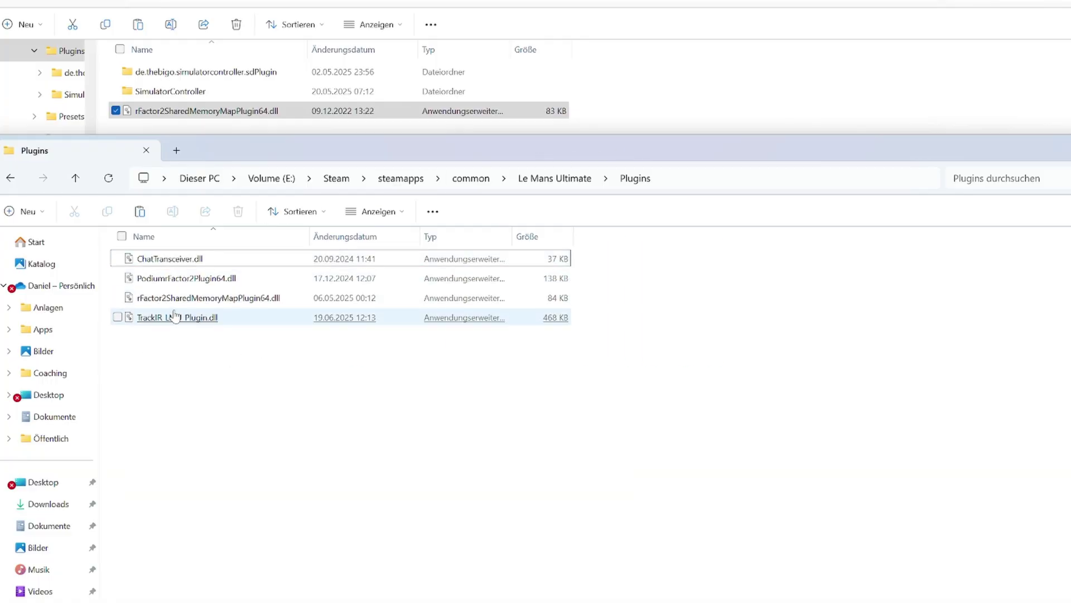
{"action": "left_click", "coordinate": [166, 117]}
{"action": "right_click", "coordinate": [168, 118]}
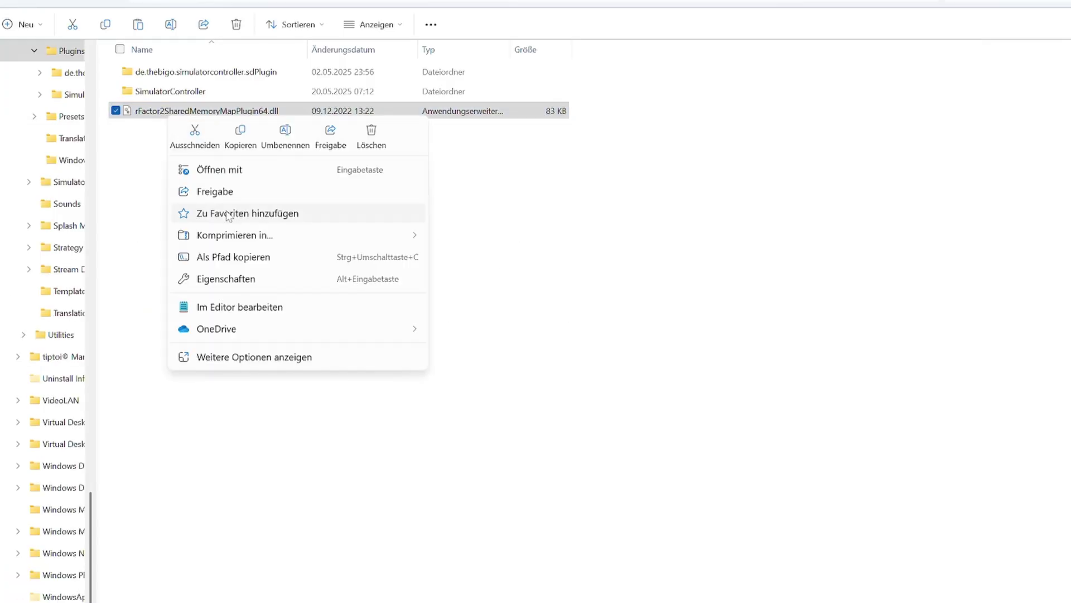
{"action": "left_click", "coordinate": [240, 134]}
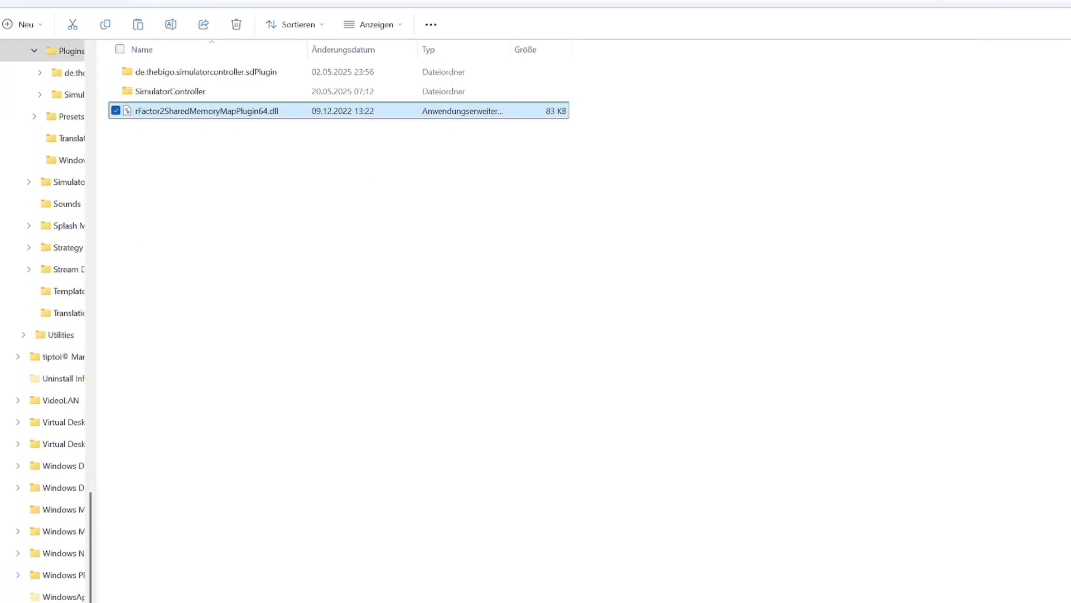
Open the Plugins folder inside the Le Mans Ultimate Steam directory, and return to Simulator Setup to advance to the NirCmd software page.
{"action": "left_click_drag", "start_coordinate": [1070, 0], "coordinate": [1007, 96]}
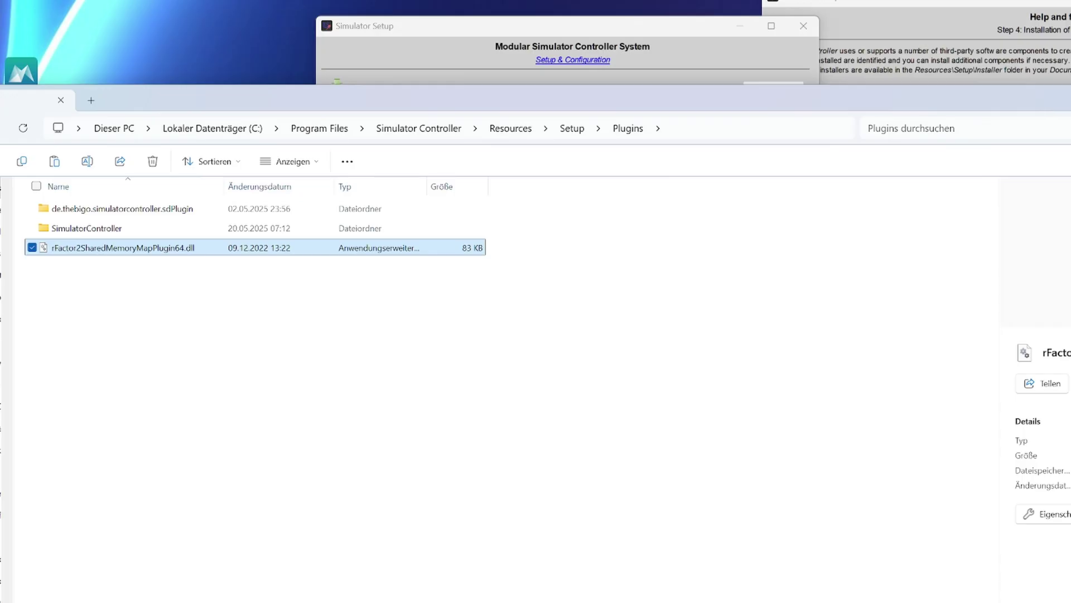
{"action": "key", "text": "alt+Tab"}
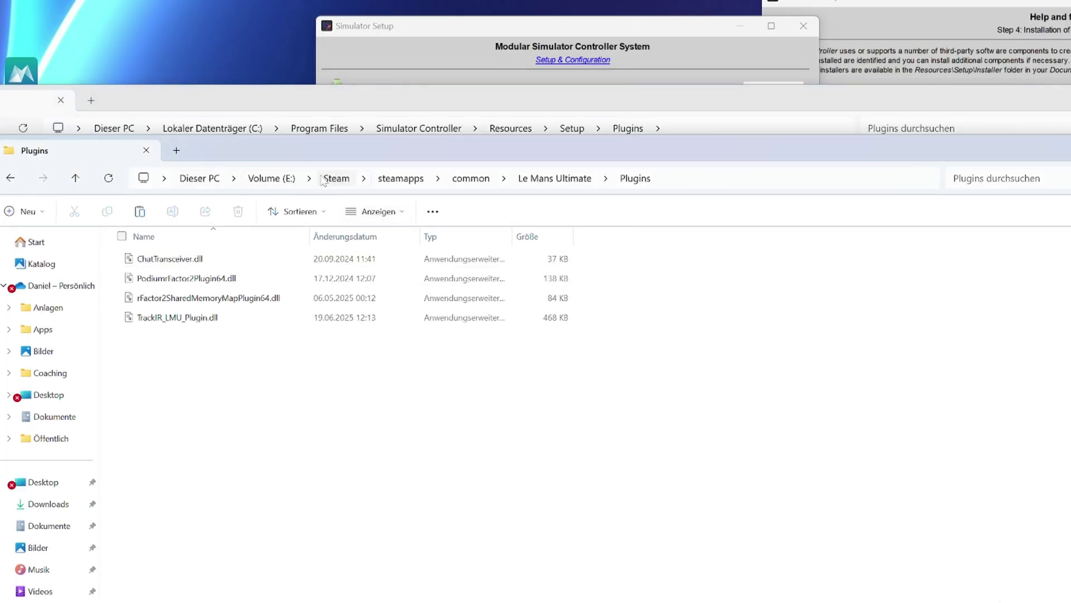
{"action": "left_click", "coordinate": [562, 179]}
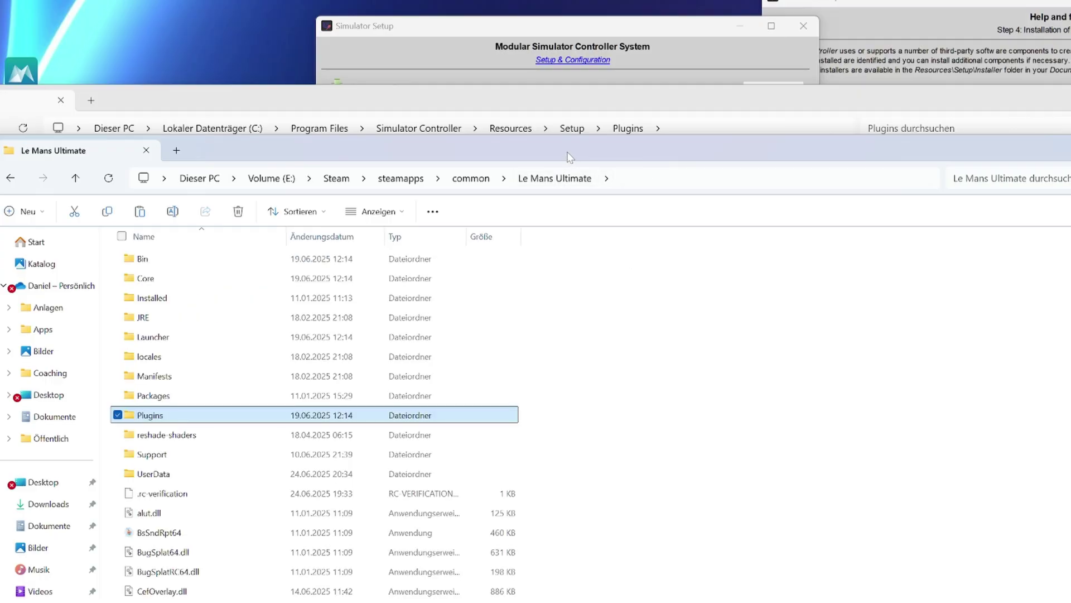
{"action": "double_click", "coordinate": [140, 302]}
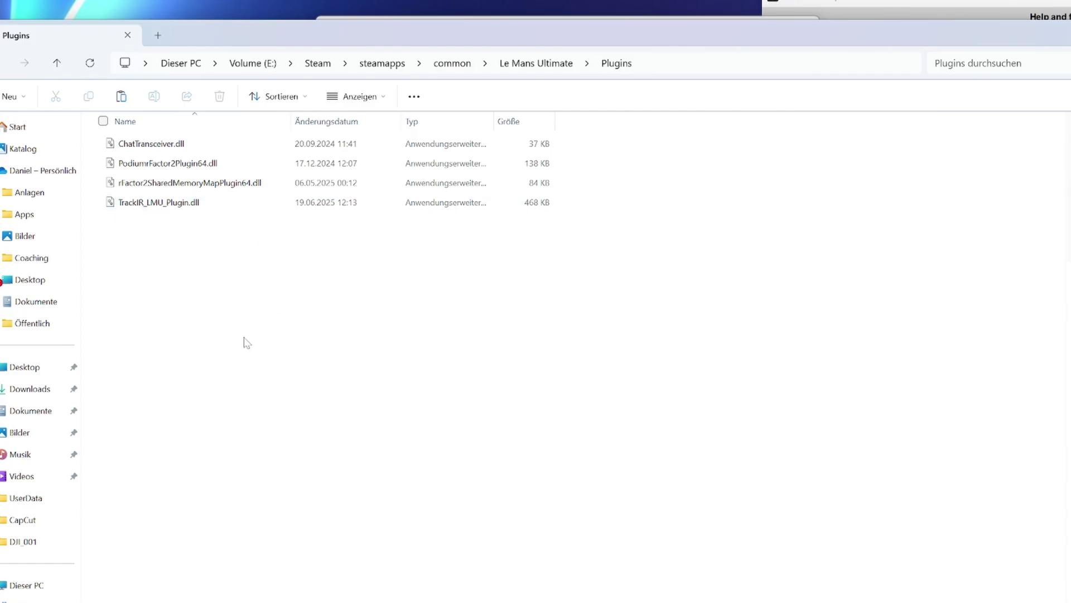
{"action": "left_click", "coordinate": [99, 182]}
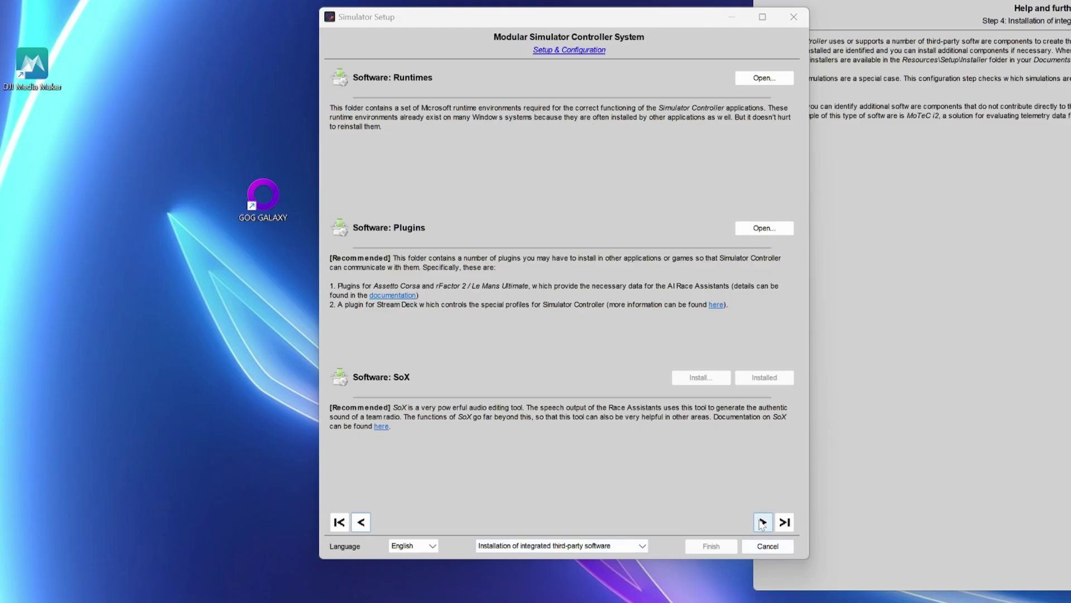
{"action": "left_click", "coordinate": [762, 521]}
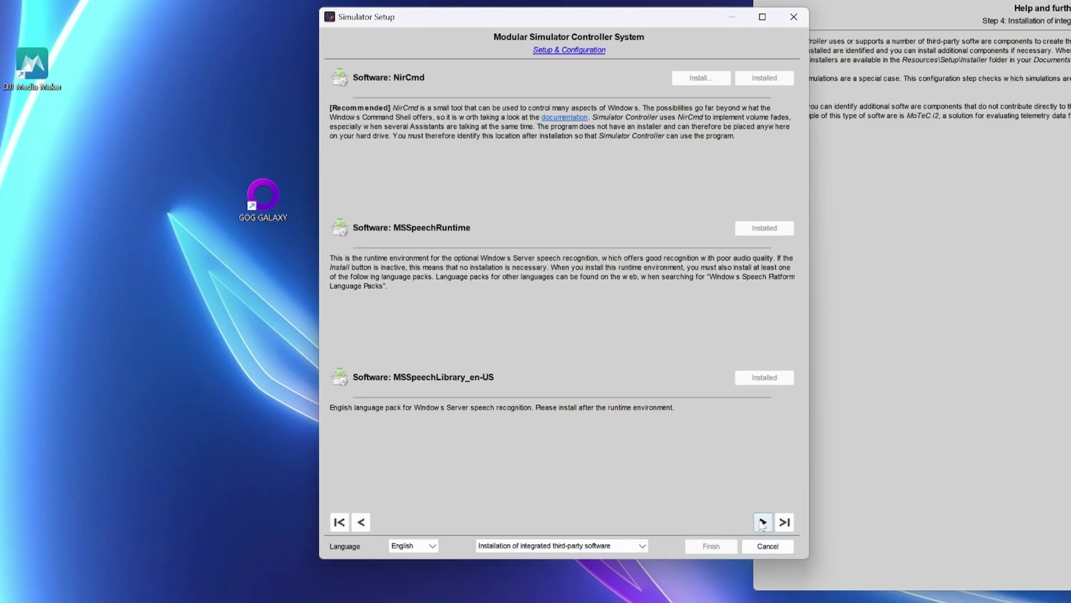
Go through the remaining third-party software, additional software and controller pages without changes, up to the general configuration with voice control.
{"action": "left_click", "coordinate": [762, 521]}
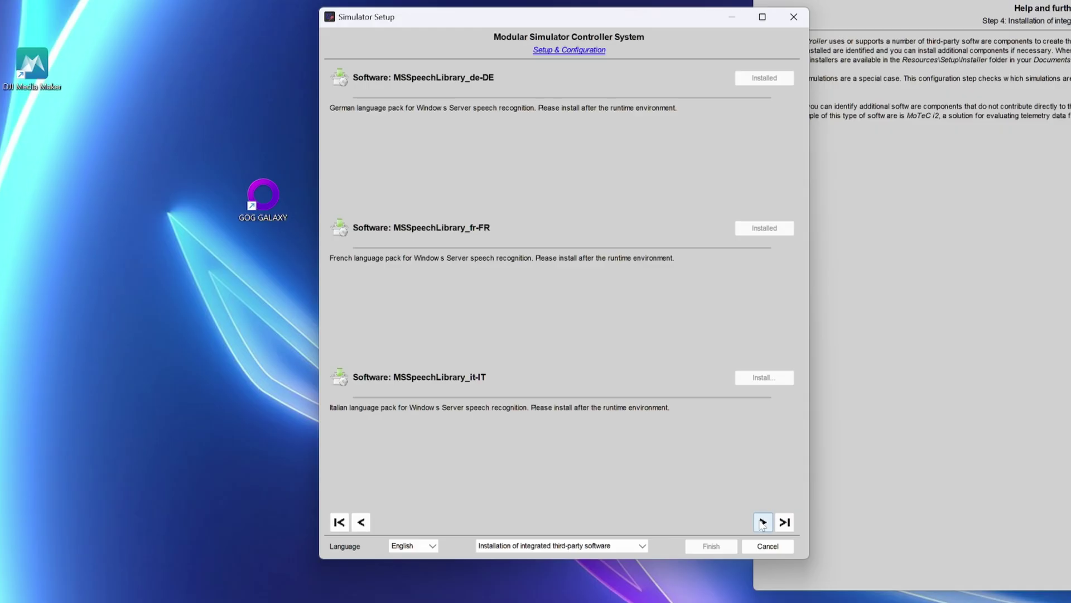
{"action": "left_click", "coordinate": [762, 521]}
{"action": "left_click", "coordinate": [762, 522]}
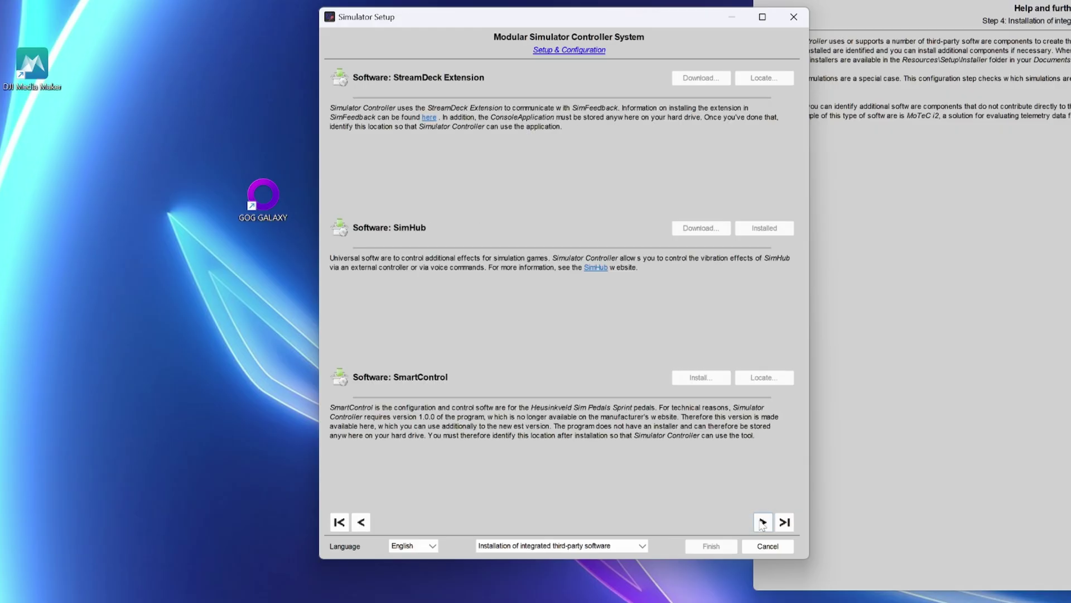
{"action": "left_click", "coordinate": [762, 522]}
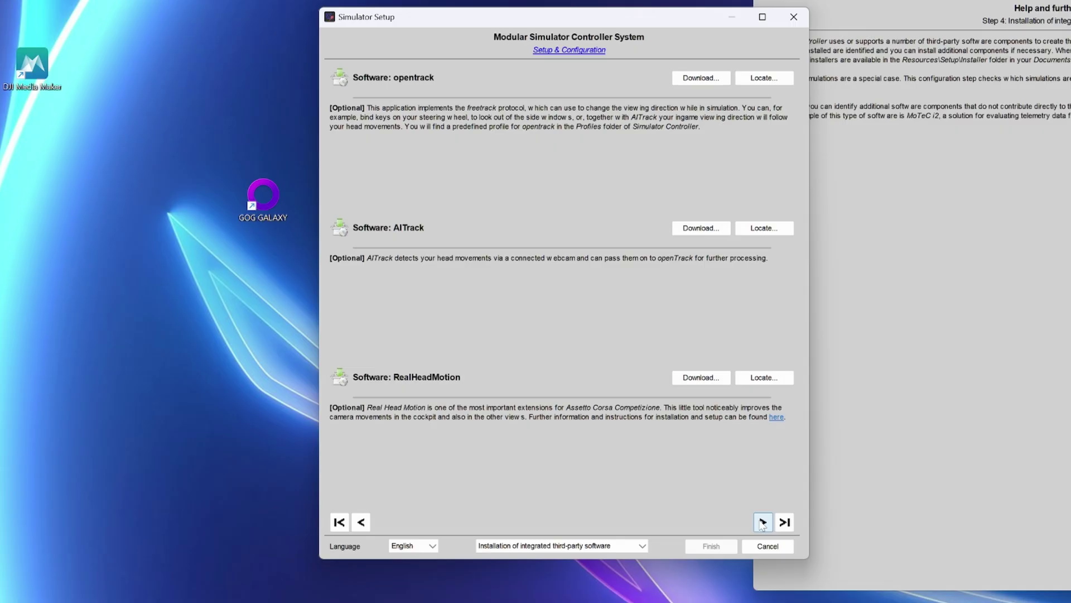
{"action": "left_click", "coordinate": [762, 521]}
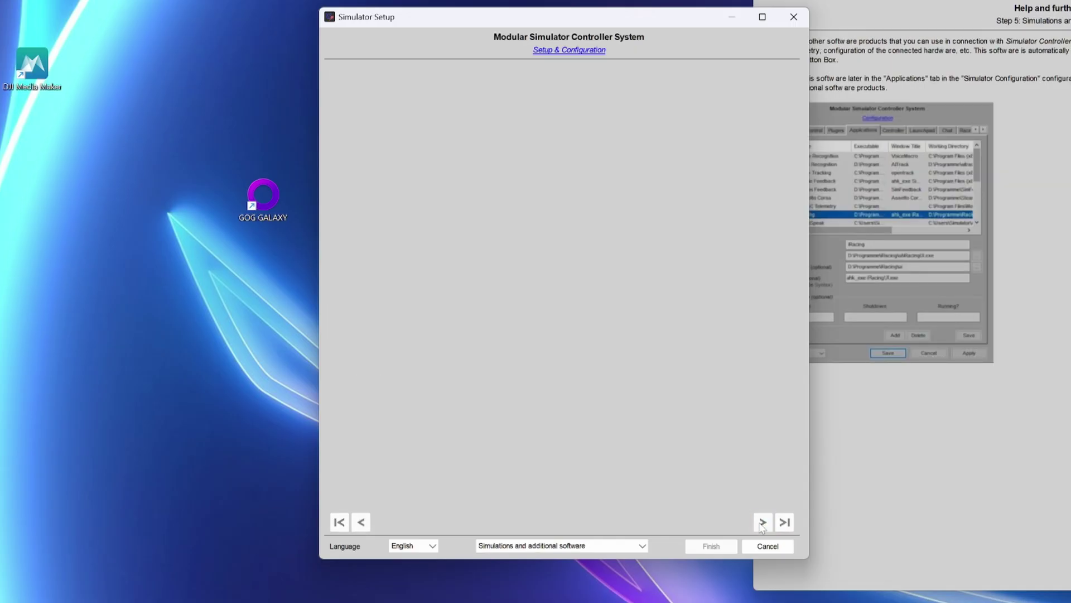
{"action": "left_click", "coordinate": [762, 522]}
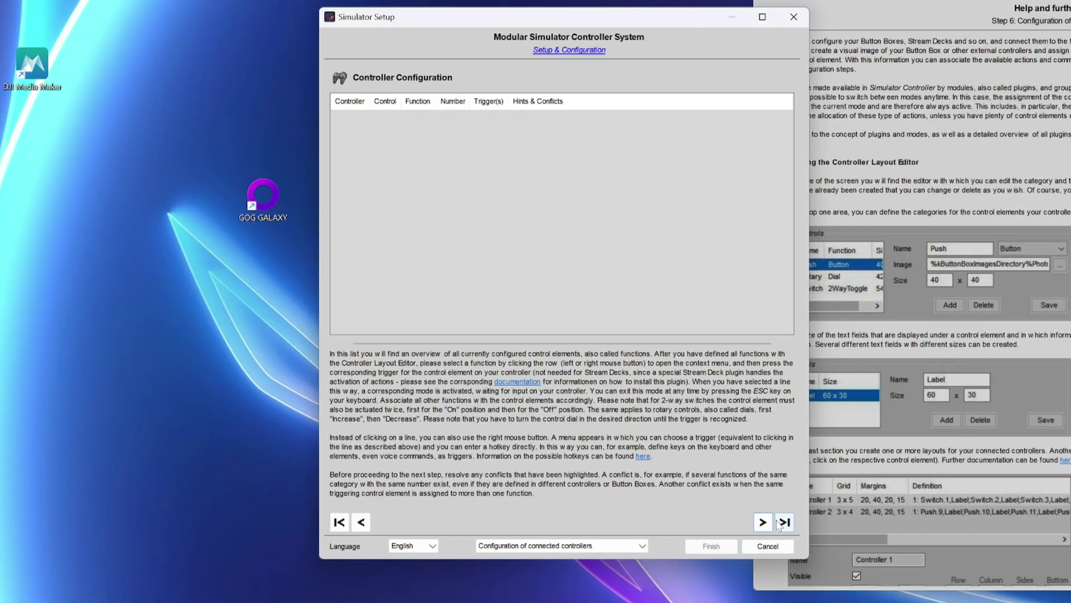
{"action": "left_click", "coordinate": [767, 521]}
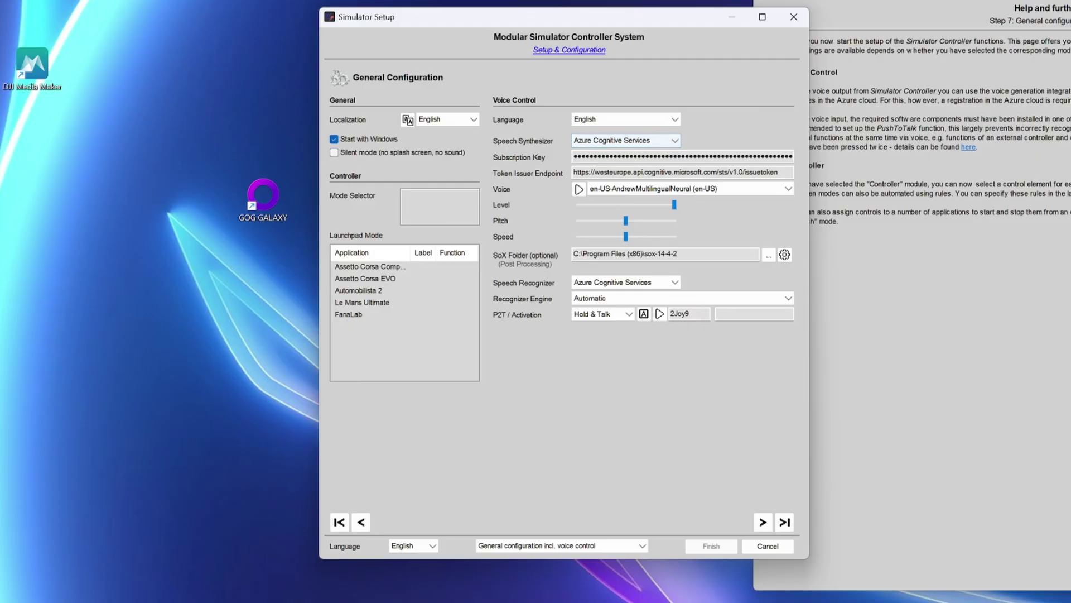
Review the speech recognizer choices, keep Azure Cognitive Services, and advance past the simulator controller page to the Driving Coach configuration.
{"action": "left_click", "coordinate": [676, 283]}
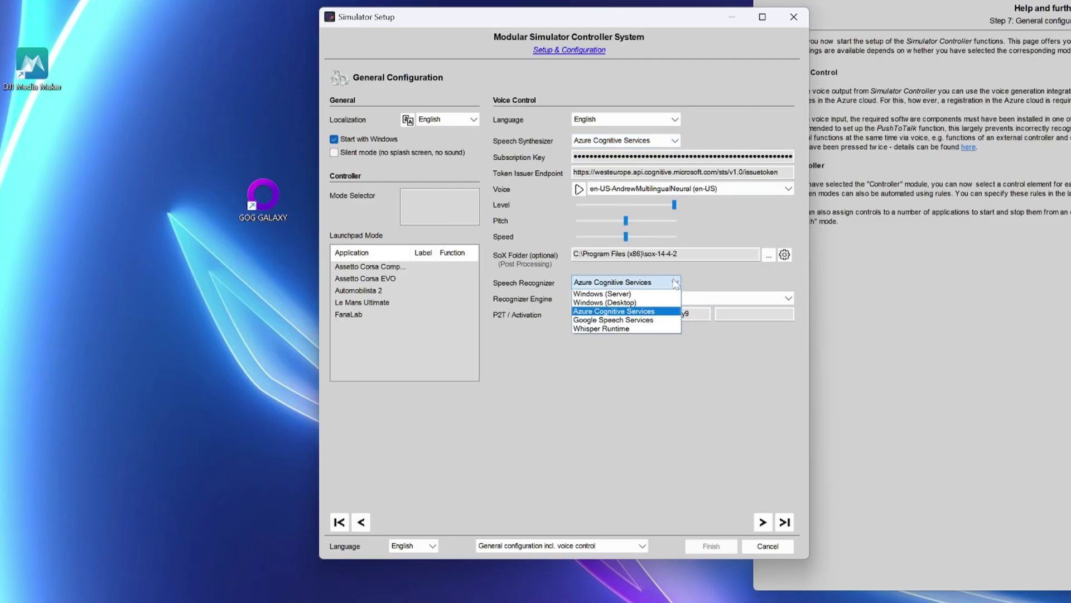
{"action": "left_click", "coordinate": [675, 282]}
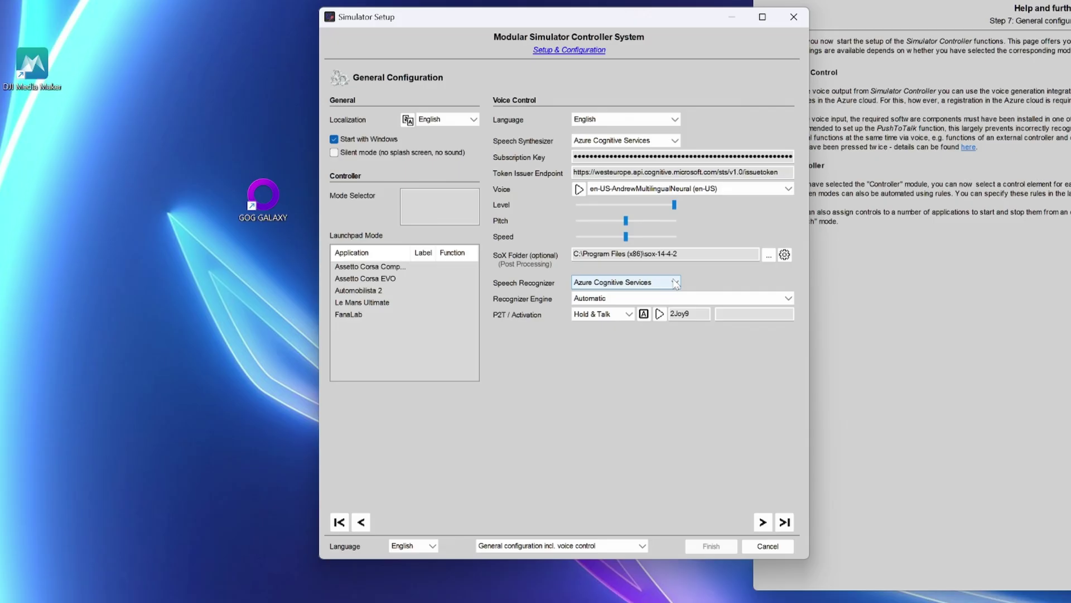
{"action": "left_click", "coordinate": [675, 283]}
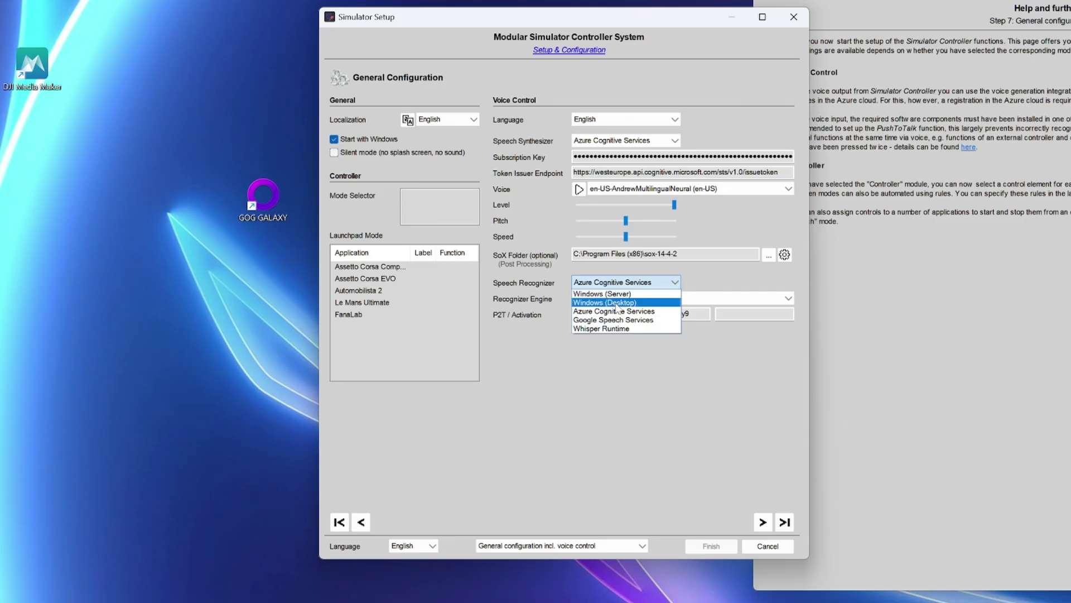
{"action": "left_click", "coordinate": [721, 269]}
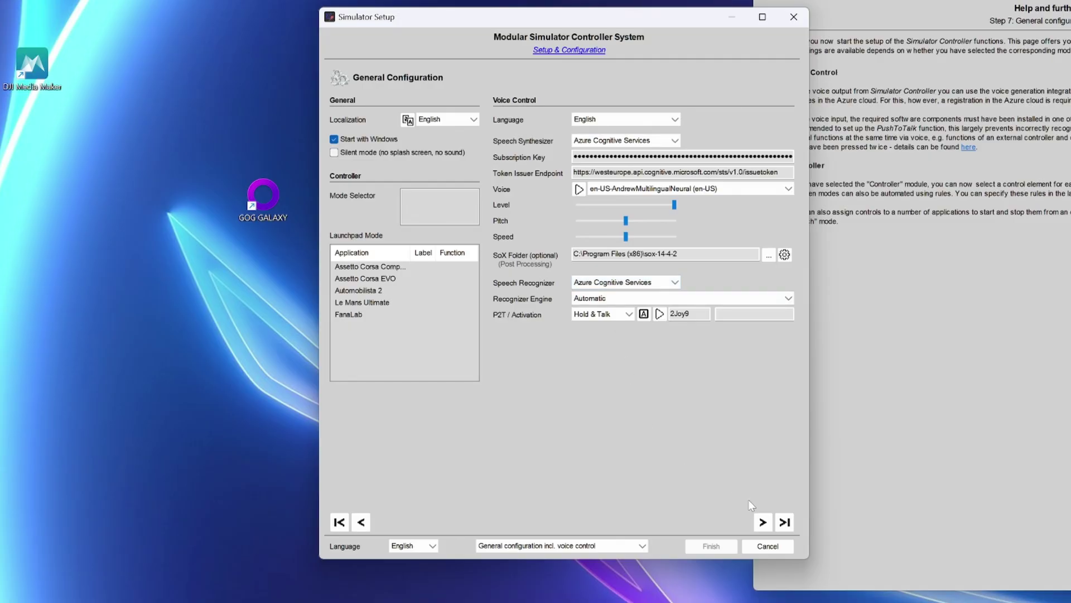
{"action": "left_click", "coordinate": [762, 521]}
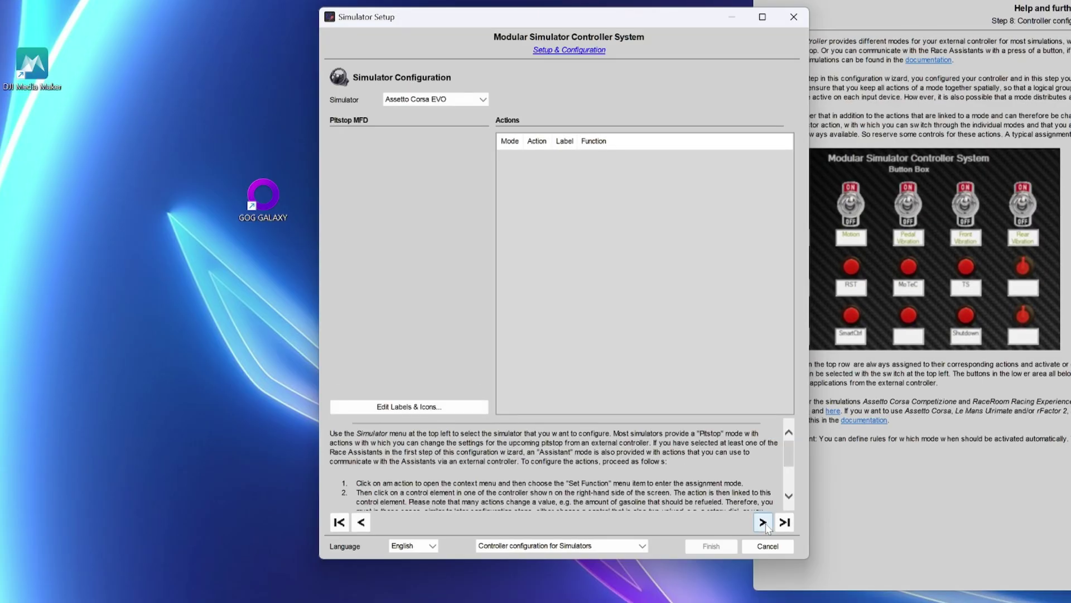
{"action": "left_click", "coordinate": [762, 521]}
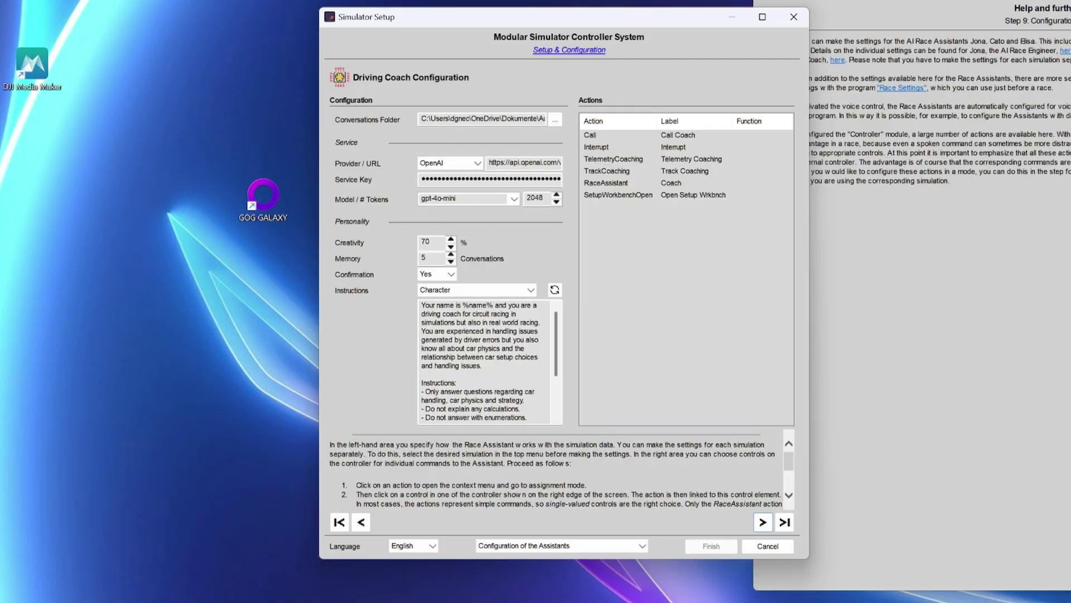
Set the Driving Coach's model to gpt-4o-mini-2024-07-18 and advance to the Race Engineer configuration.
{"action": "left_click", "coordinate": [514, 199]}
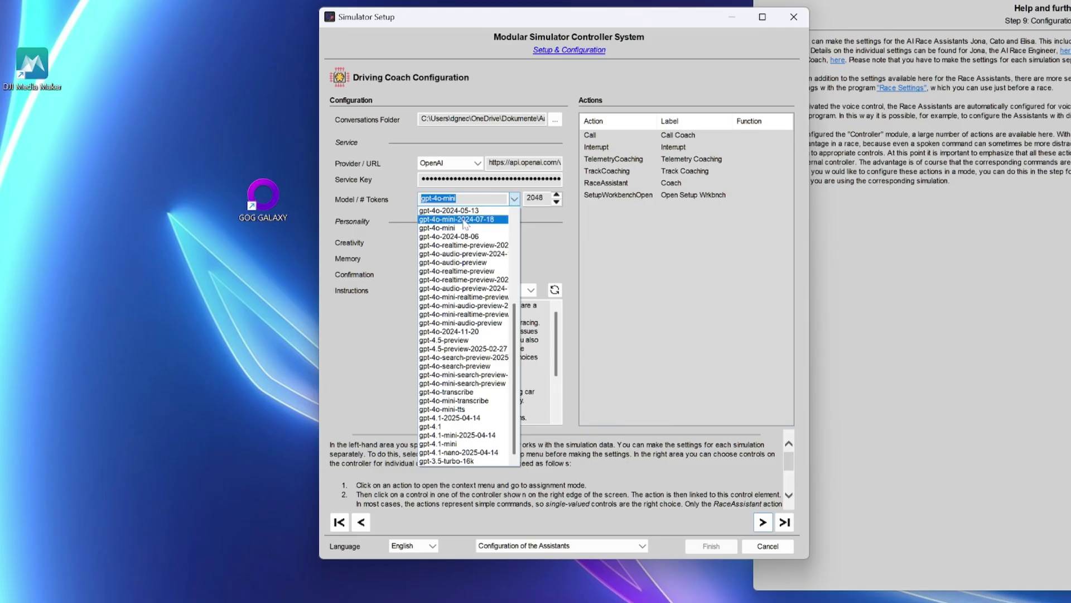
{"action": "left_click", "coordinate": [439, 220]}
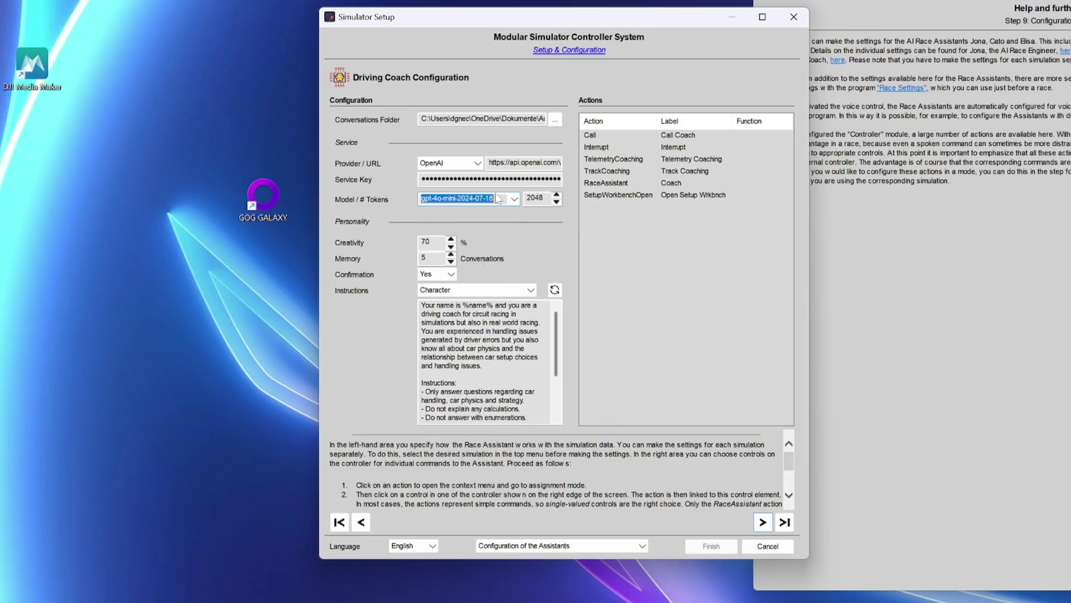
{"action": "left_click", "coordinate": [621, 238]}
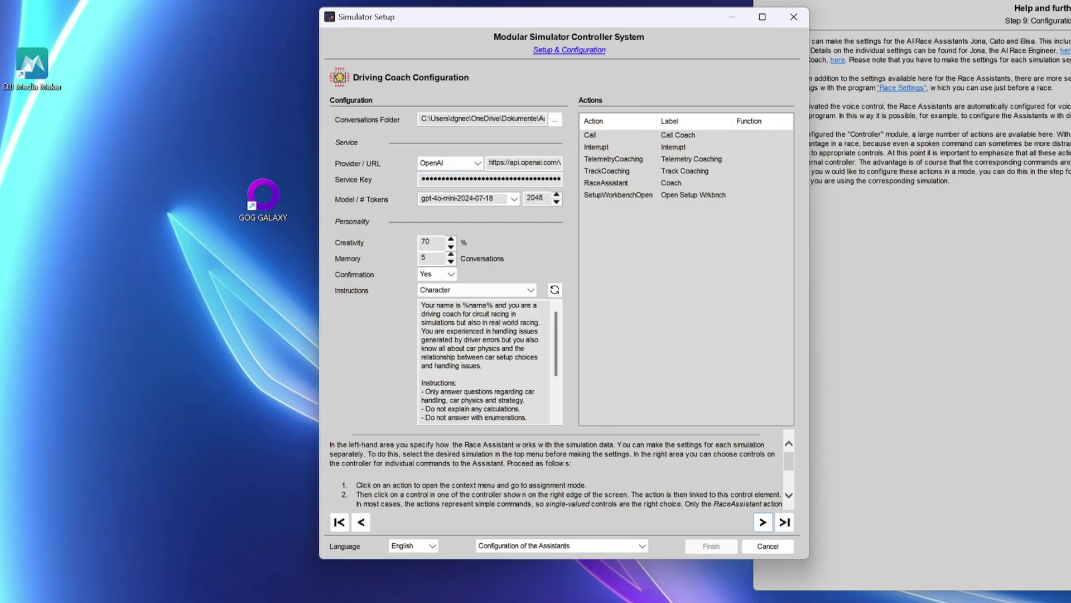
{"action": "left_click", "coordinate": [763, 523]}
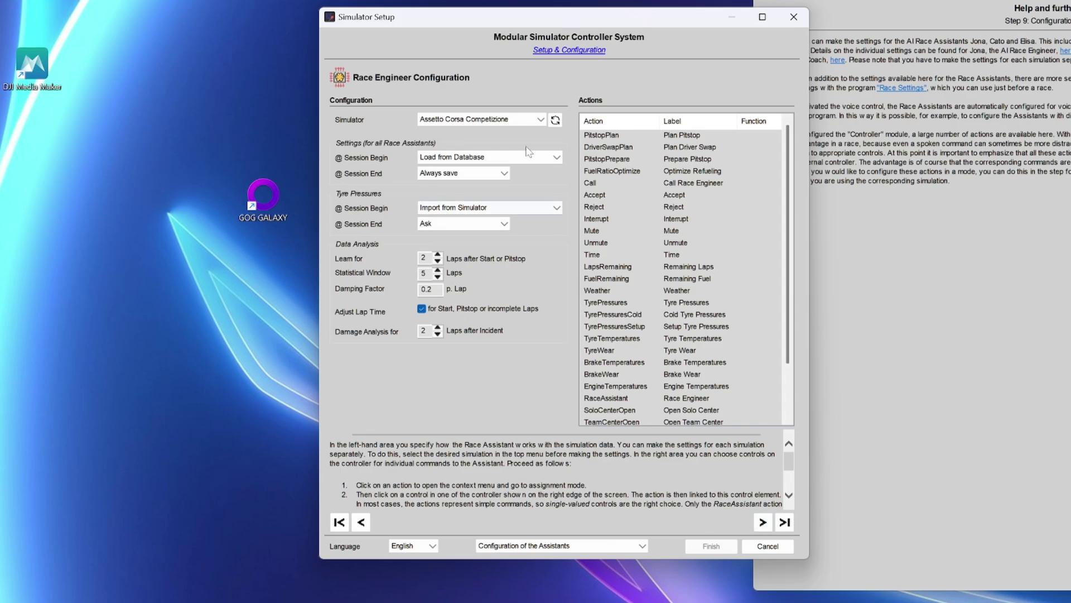
Select Le Mans Ultimate as the Race Engineer's simulator, keep its settings, and advance to the Race Strategist configuration.
{"action": "left_click", "coordinate": [539, 121]}
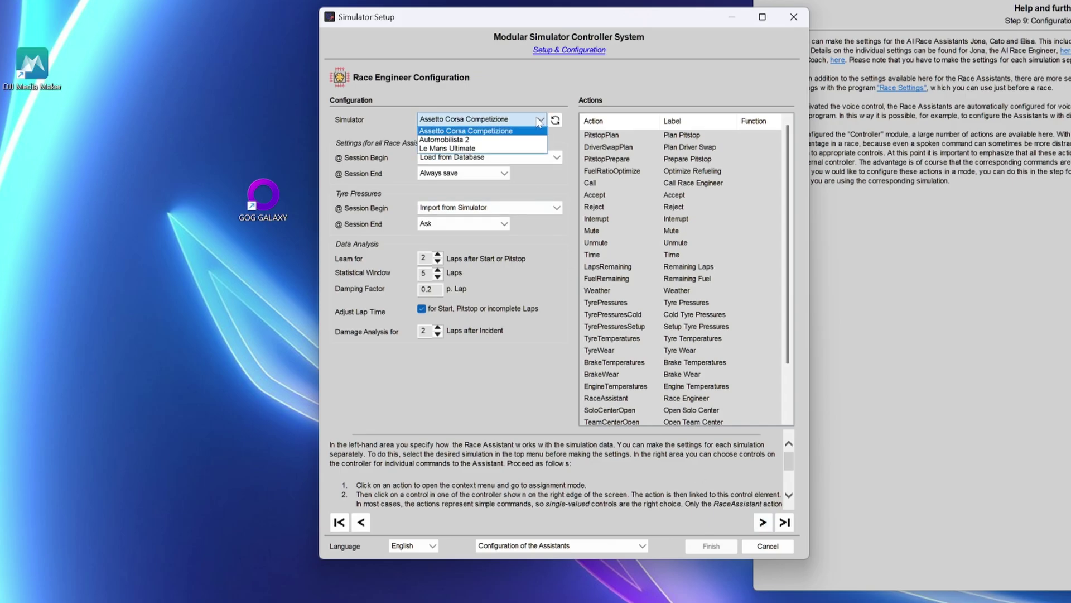
{"action": "left_click", "coordinate": [478, 148]}
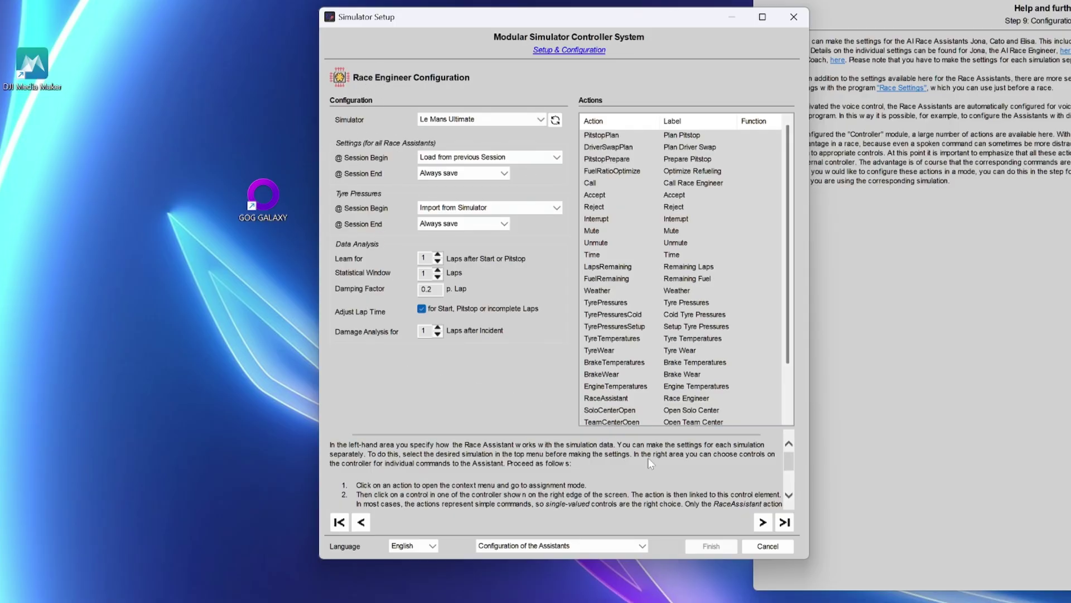
{"action": "left_click", "coordinate": [762, 521]}
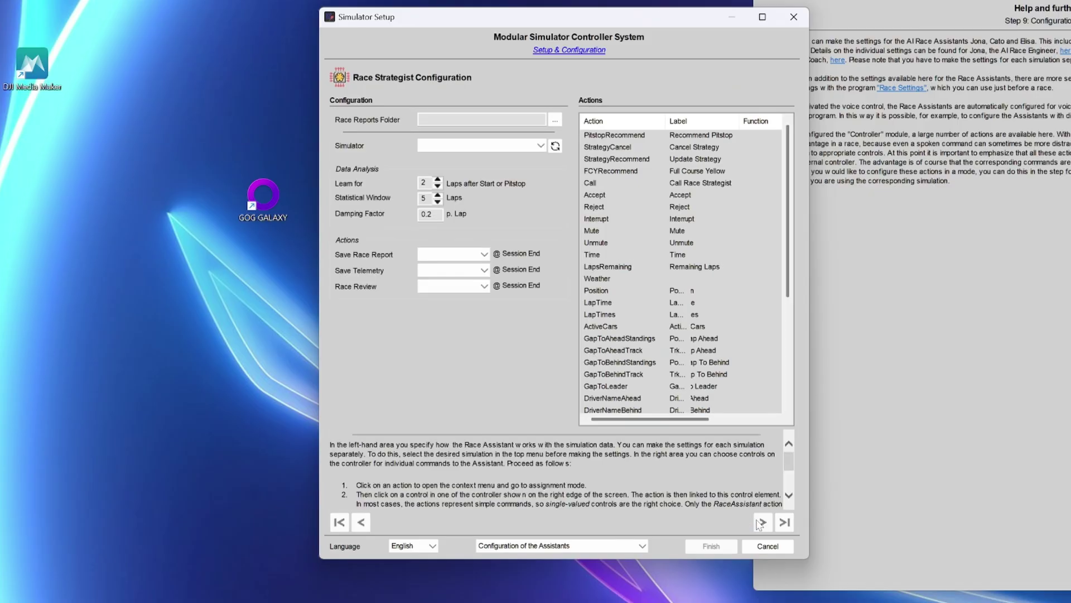
Select Le Mans Ultimate as the Race Strategist's simulator, keep its settings, and advance to the Race Spotter configuration.
{"action": "left_click", "coordinate": [511, 145]}
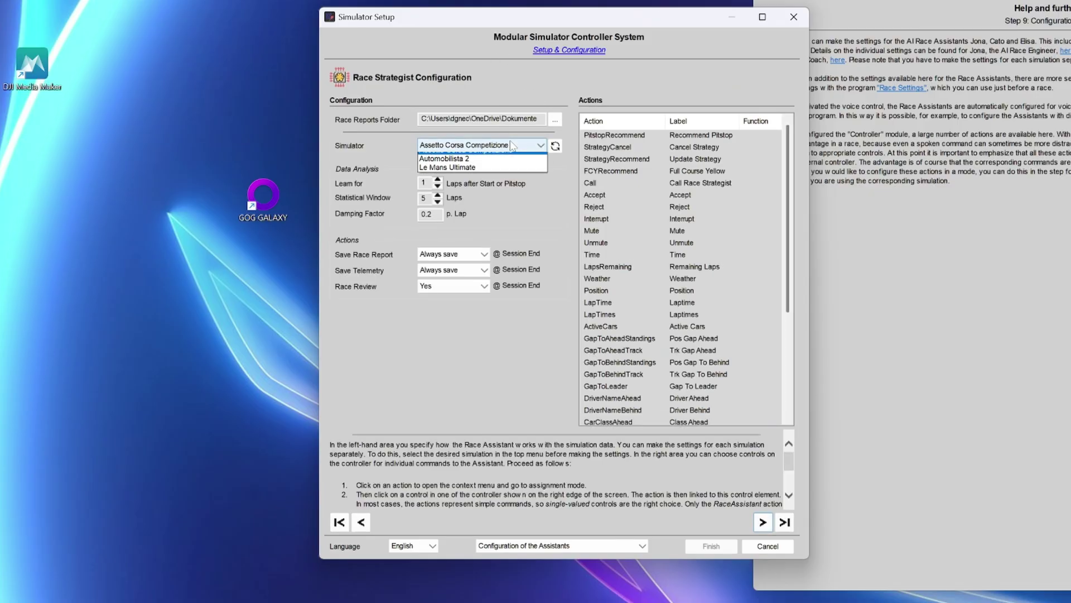
{"action": "left_click", "coordinate": [472, 174]}
{"action": "left_click", "coordinate": [762, 522]}
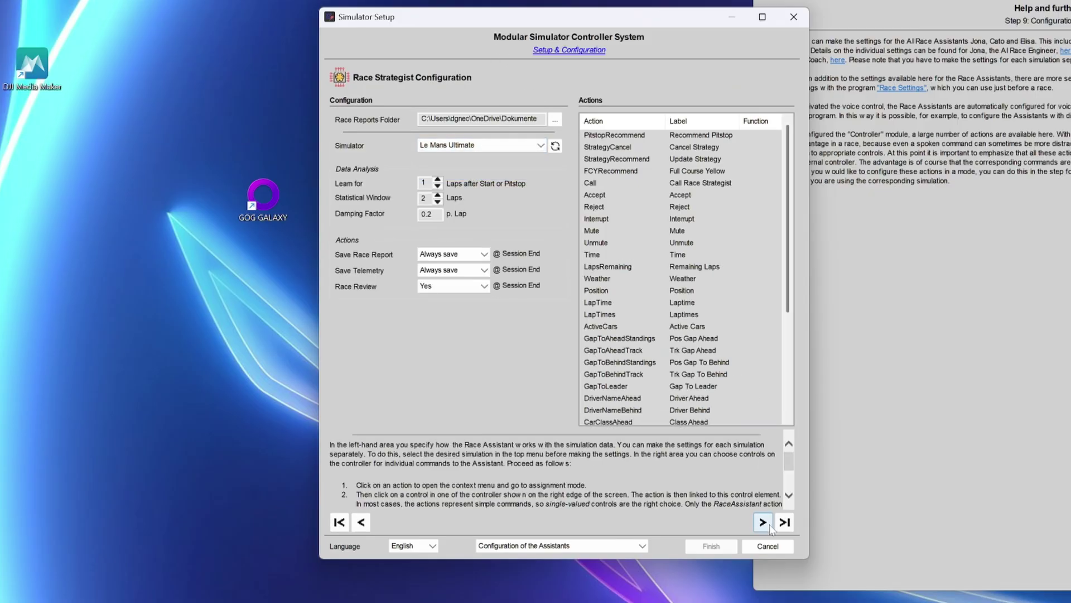
Select Le Mans Ultimate as the Race Spotter's simulator, then advance to the final page and finish the setup to generate the configuration.
{"action": "left_click", "coordinate": [467, 119]}
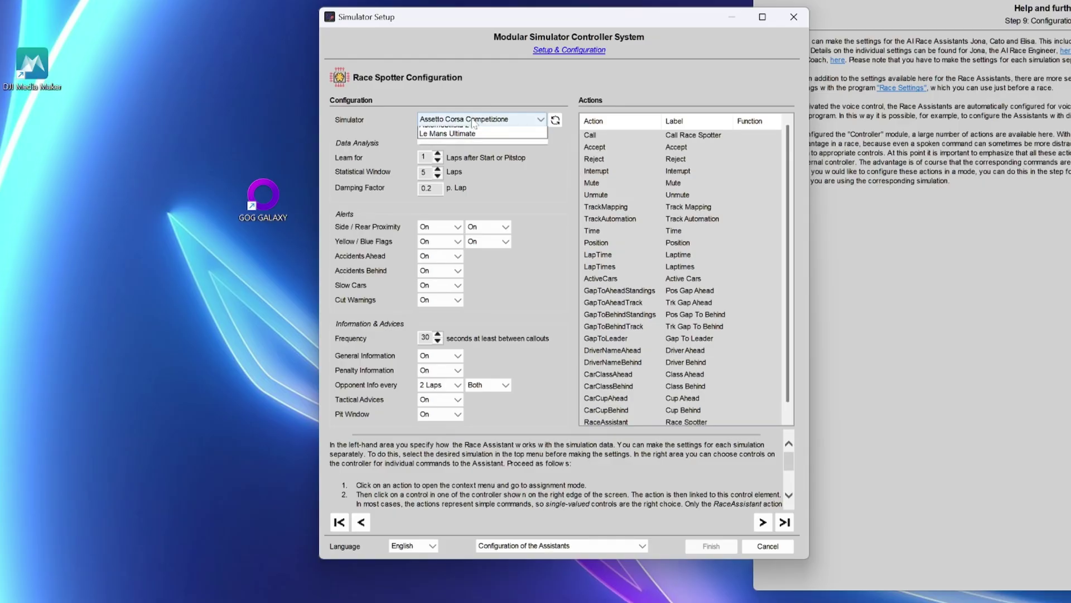
{"action": "left_click", "coordinate": [448, 148]}
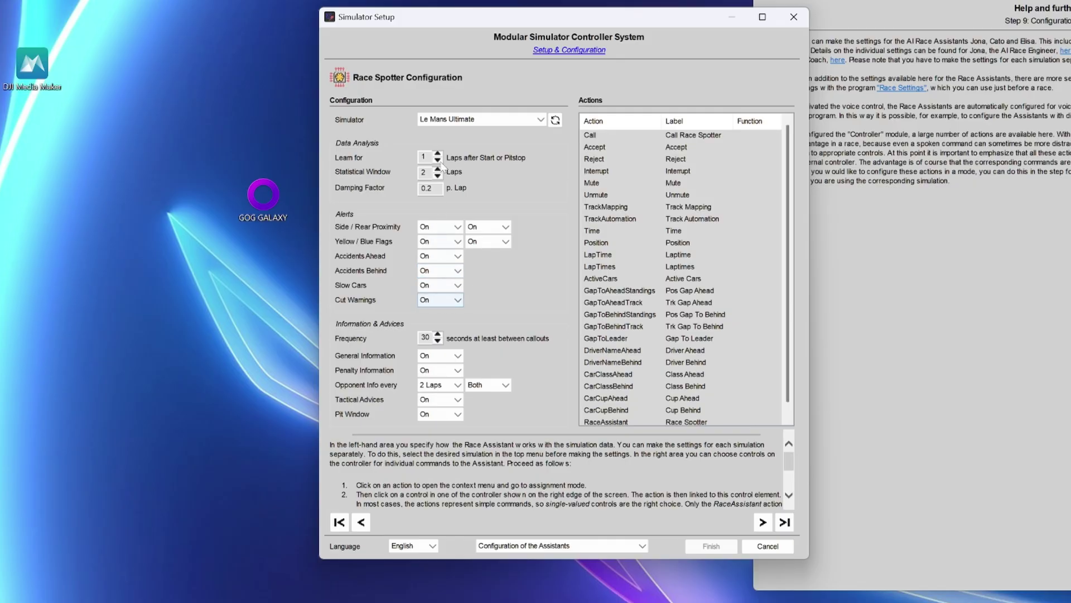
{"action": "left_click", "coordinate": [763, 522]}
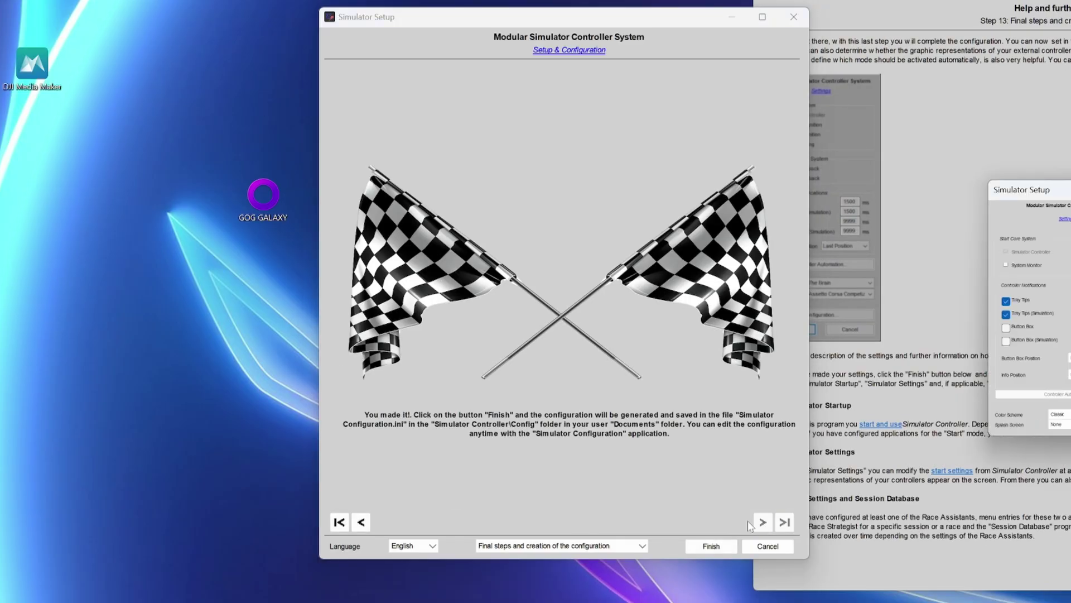
{"action": "left_click", "coordinate": [721, 546]}
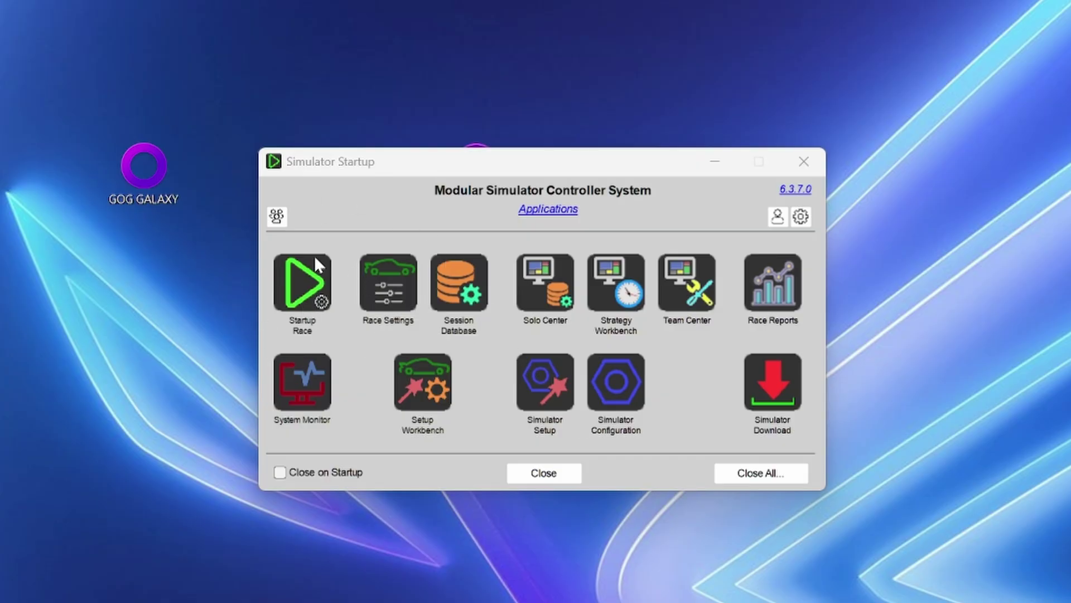
Open the startup profiles and review the Practice profile's assistant modes, keeping the Race Engineer on Silent.
{"action": "left_click", "coordinate": [324, 306]}
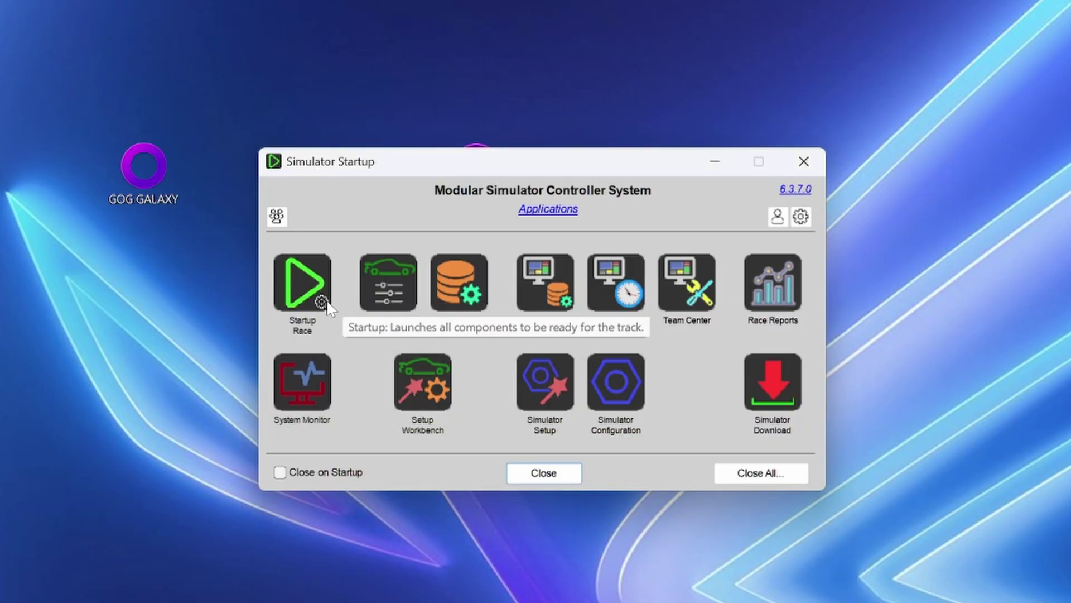
{"action": "left_click", "coordinate": [323, 302]}
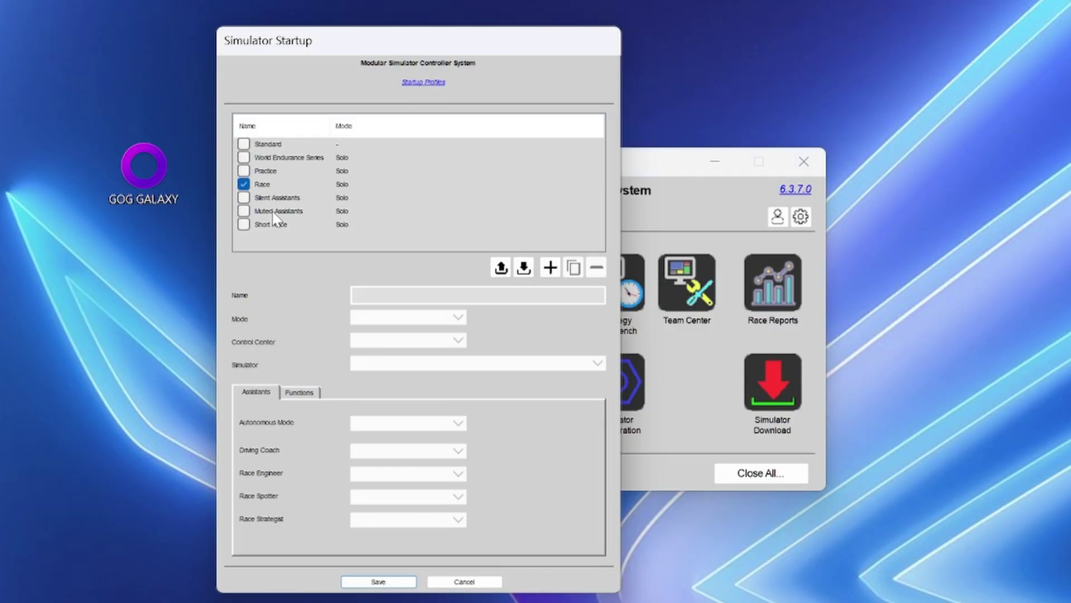
{"action": "left_click", "coordinate": [299, 172]}
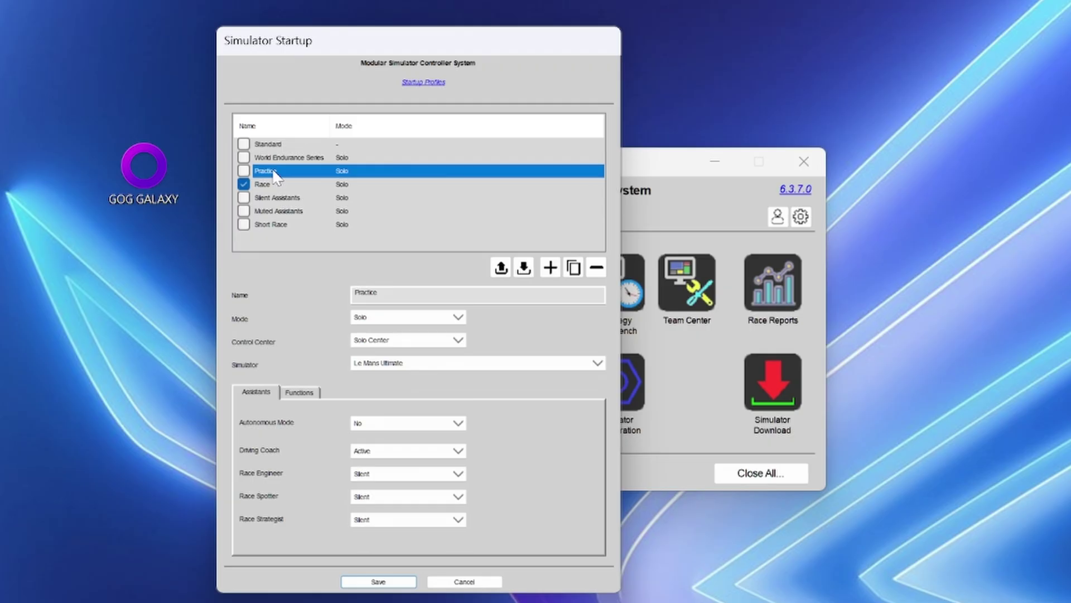
{"action": "left_click", "coordinate": [364, 450]}
{"action": "left_click", "coordinate": [457, 474]}
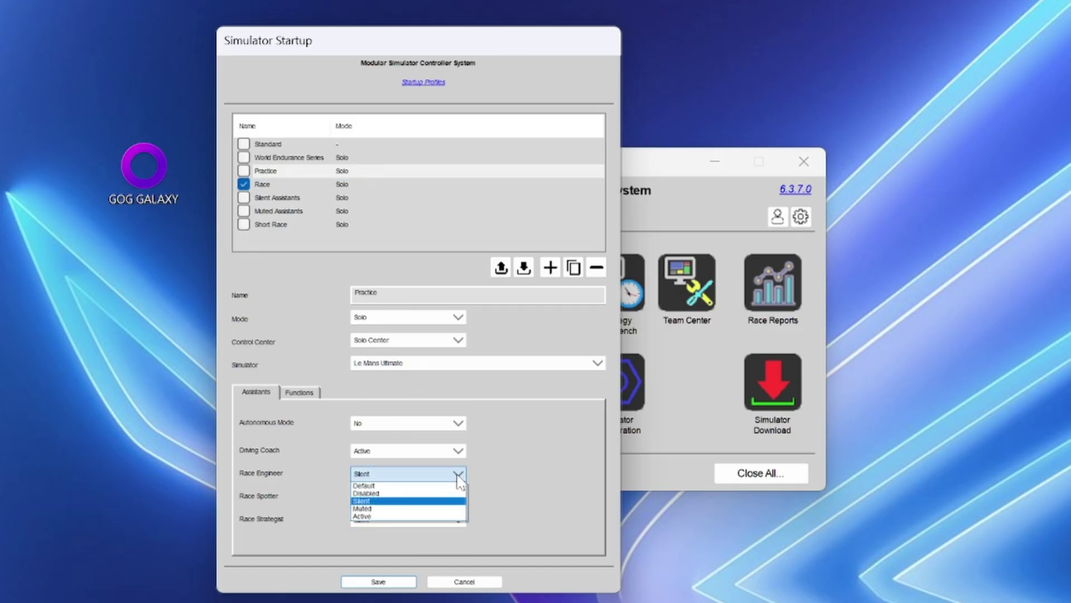
{"action": "left_click", "coordinate": [402, 501]}
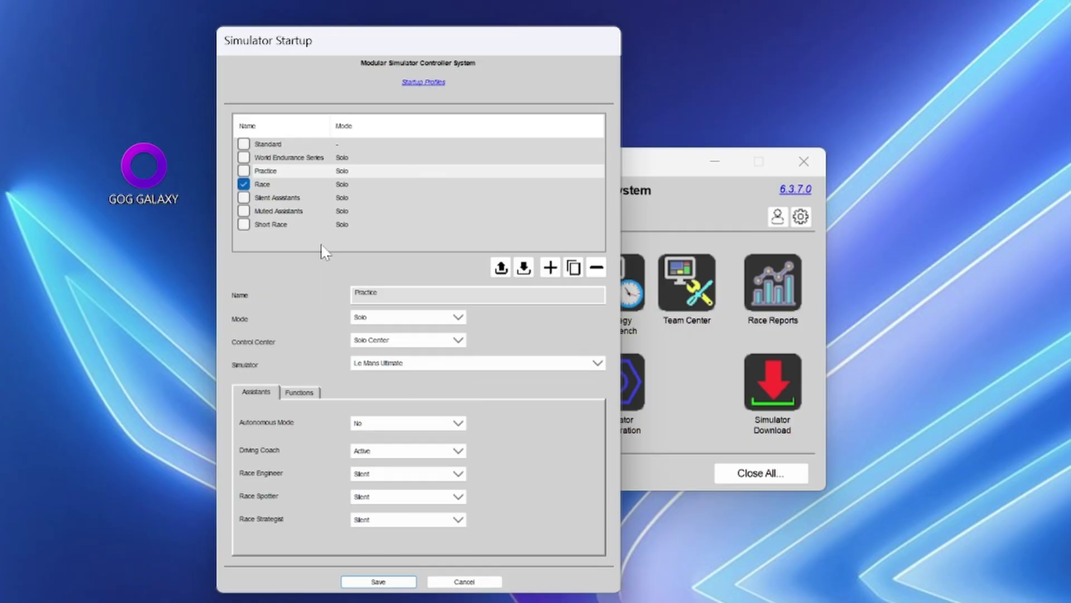
Review the Race profile, then make Practice the active startup profile and save the profiles.
{"action": "left_click", "coordinate": [282, 188]}
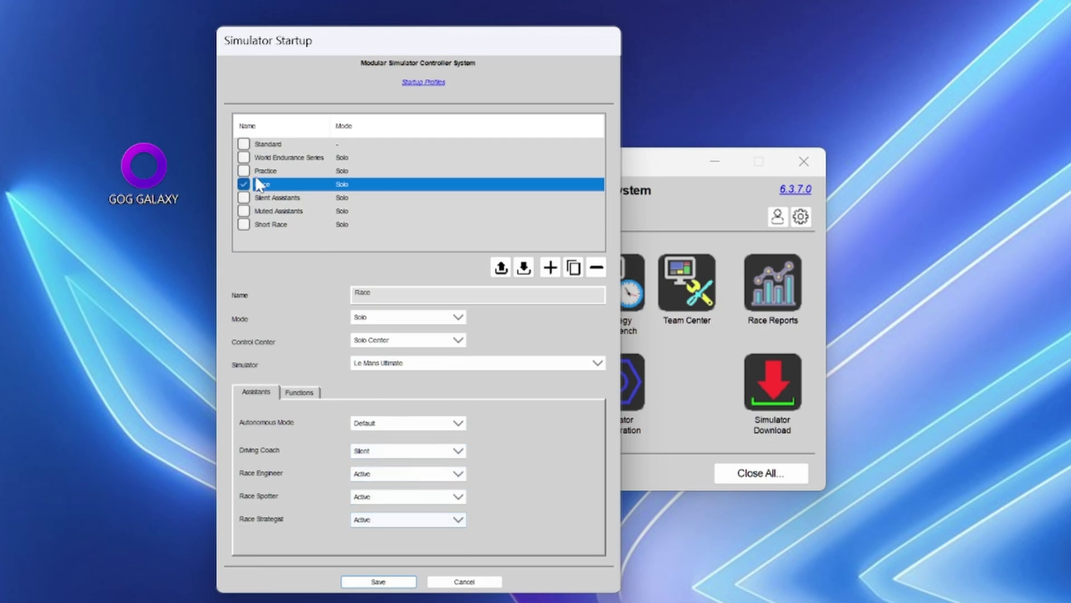
{"action": "left_click_drag", "start_coordinate": [506, 45], "coordinate": [465, 90]}
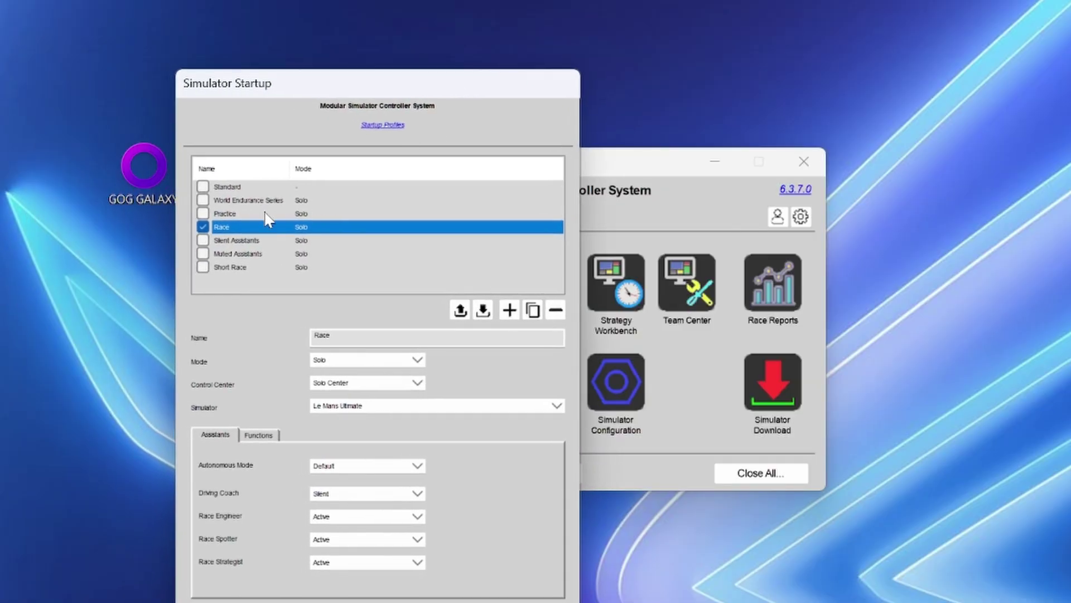
{"action": "left_click", "coordinate": [205, 213]}
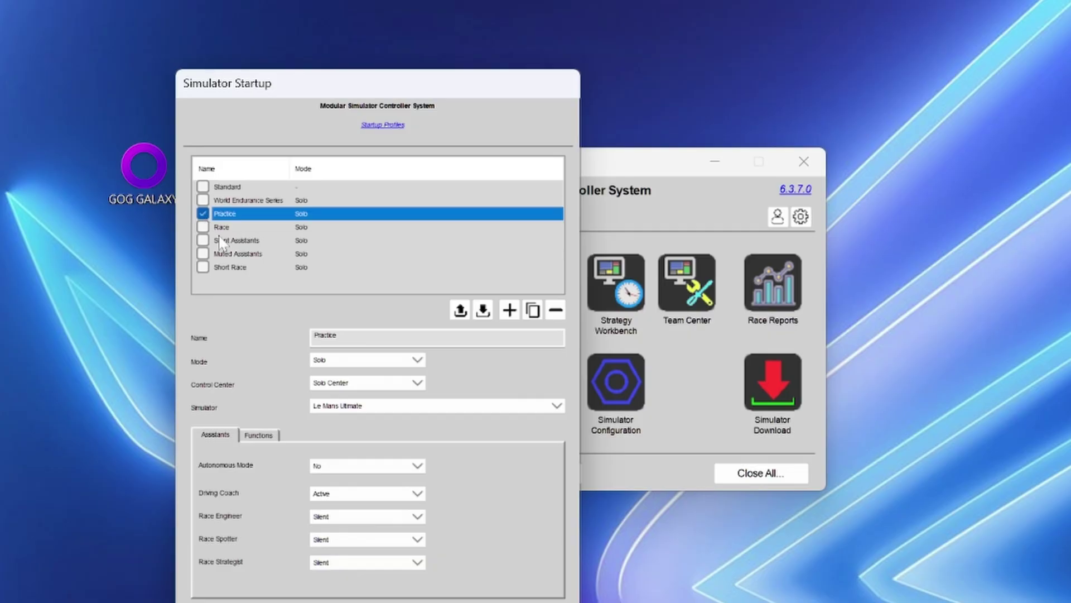
{"action": "left_click", "coordinate": [339, 601]}
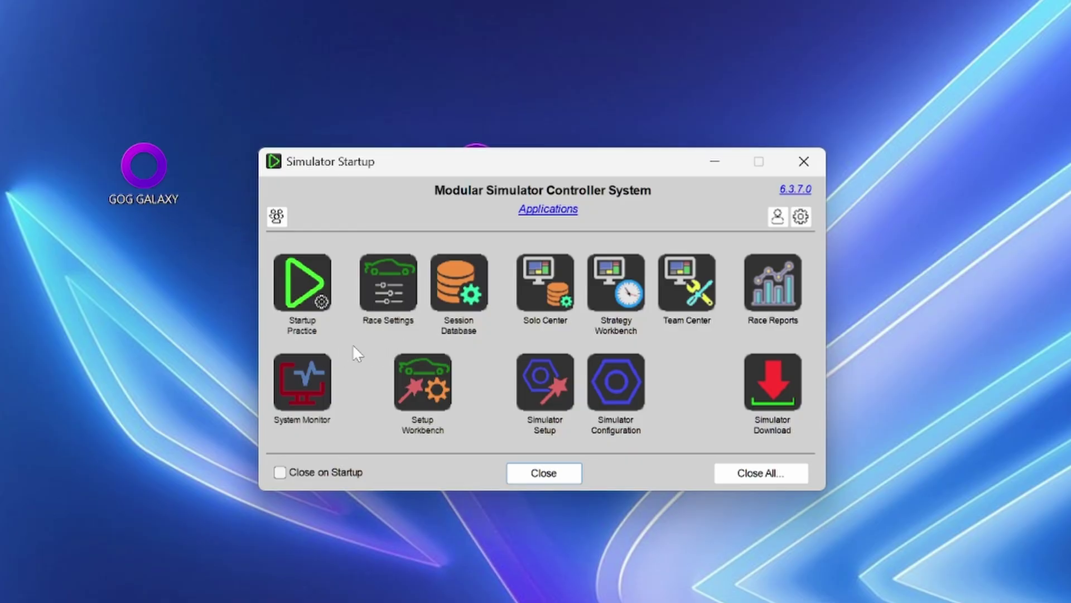
Open the Race Settings, review the session, rules, pitstop and strategy options, and close them with the settings accepted.
{"action": "left_click", "coordinate": [381, 289]}
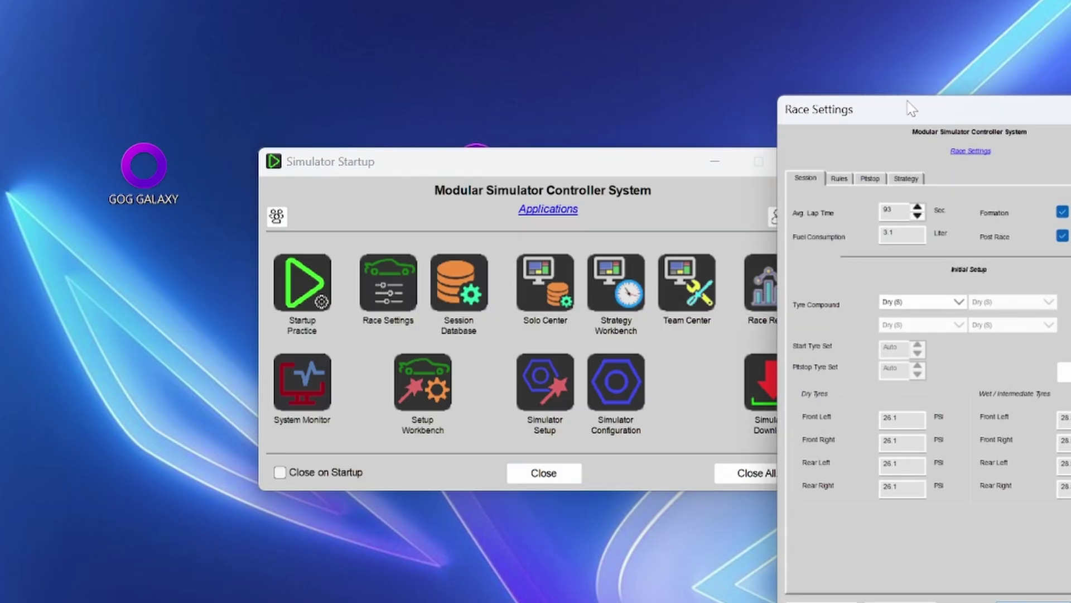
{"action": "left_click_drag", "start_coordinate": [910, 109], "coordinate": [342, 76]}
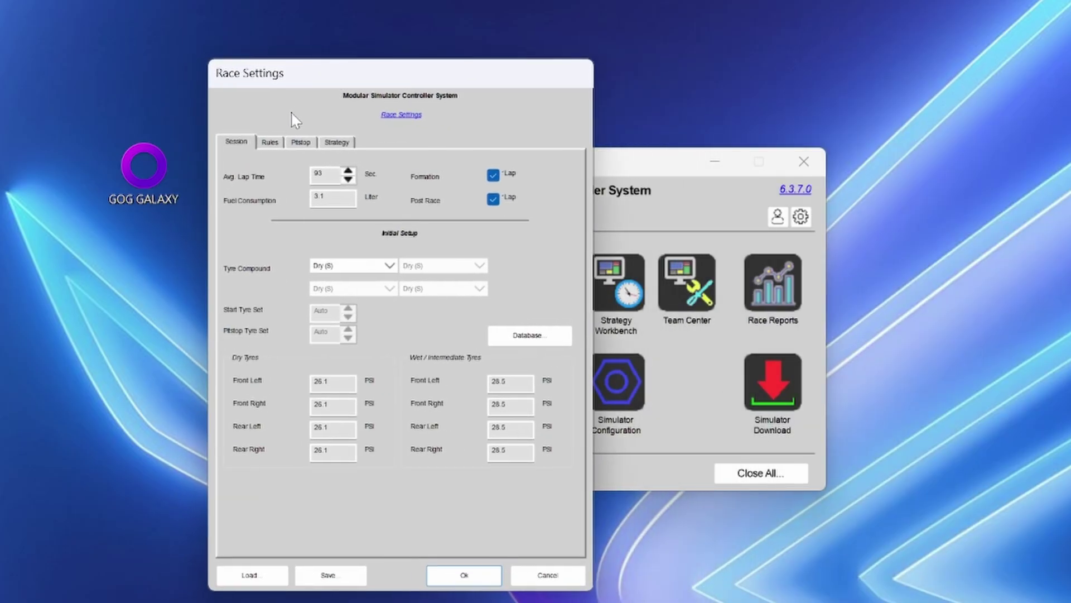
{"action": "left_click", "coordinate": [272, 143]}
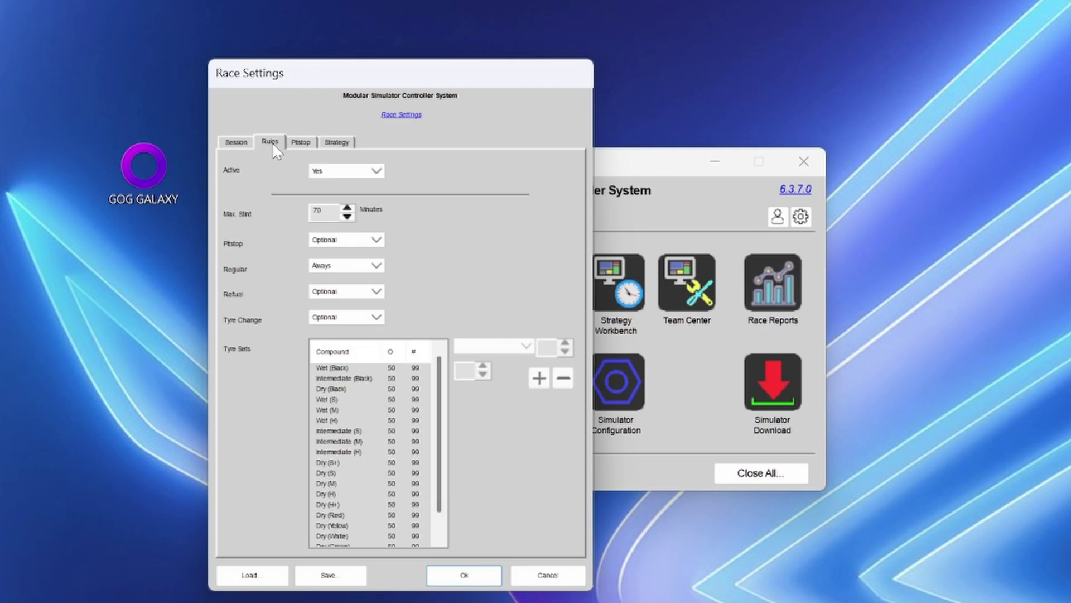
{"action": "left_click", "coordinate": [302, 147]}
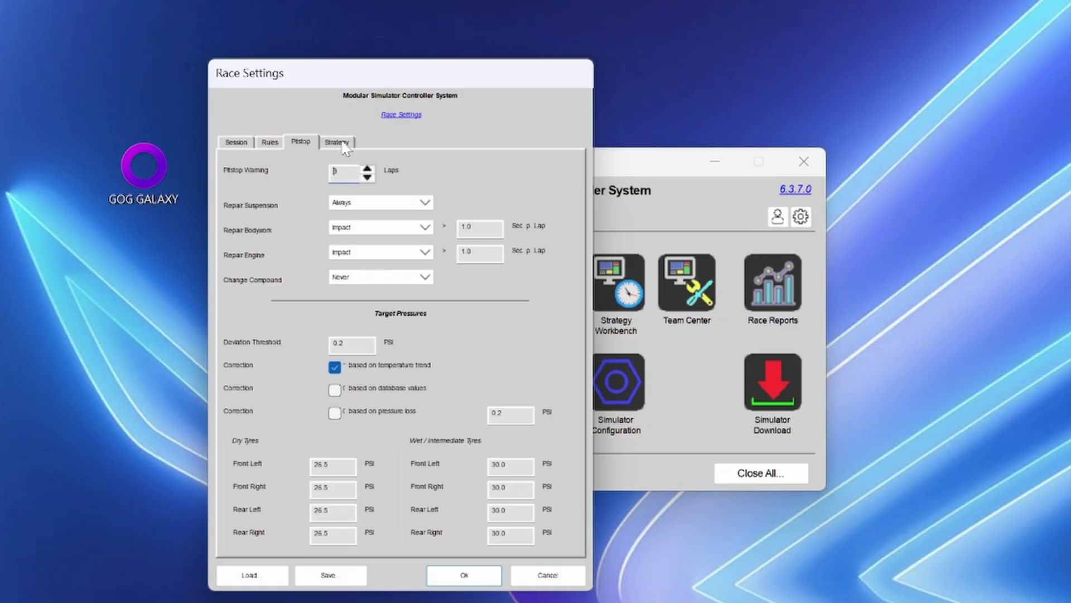
{"action": "left_click", "coordinate": [337, 139]}
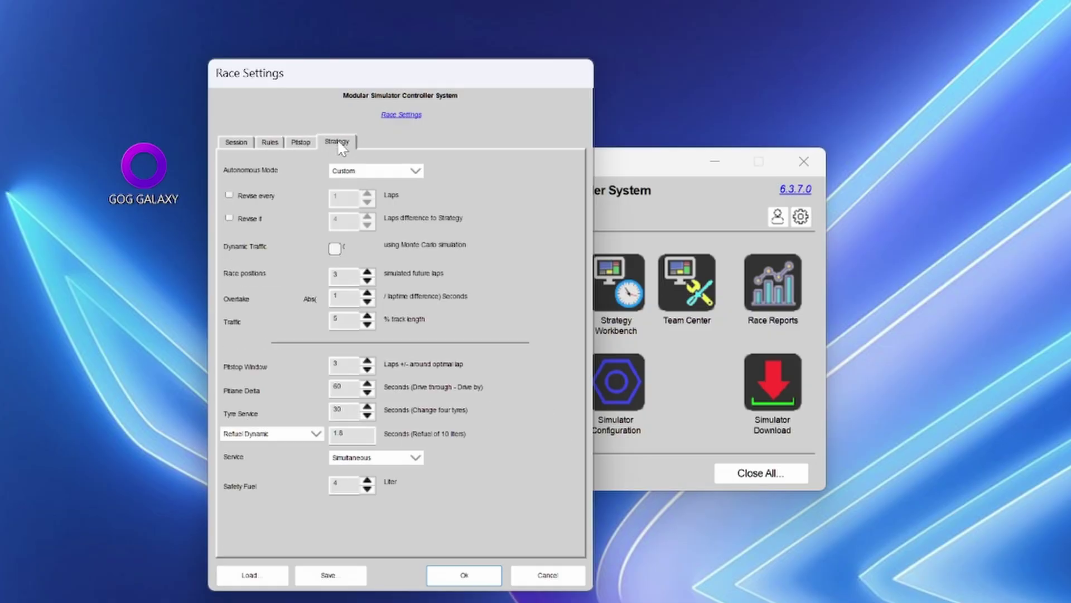
{"action": "left_click", "coordinate": [301, 143]}
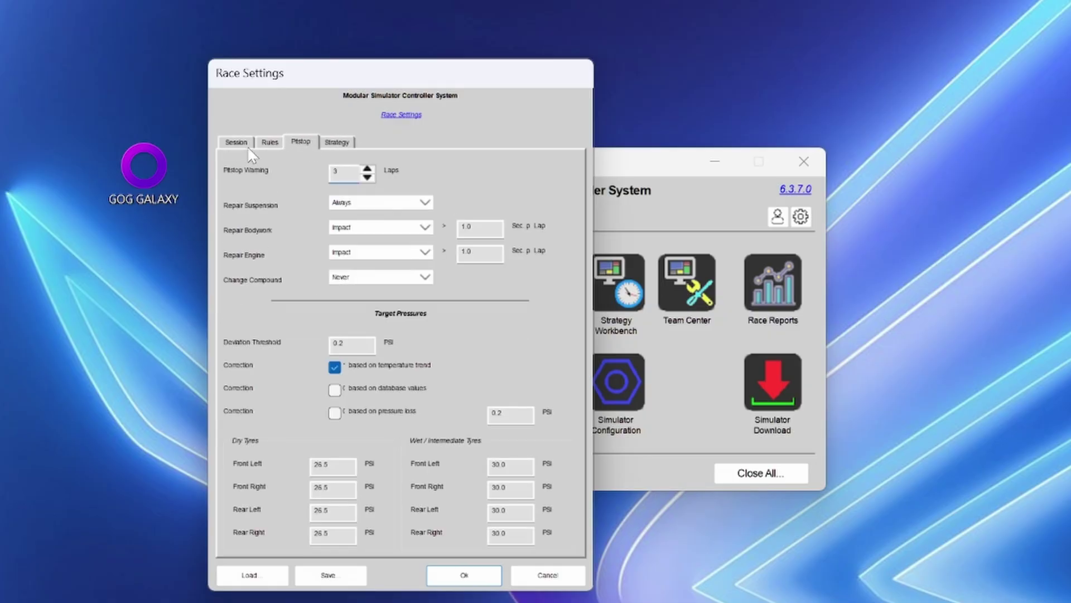
{"action": "left_click", "coordinate": [270, 142]}
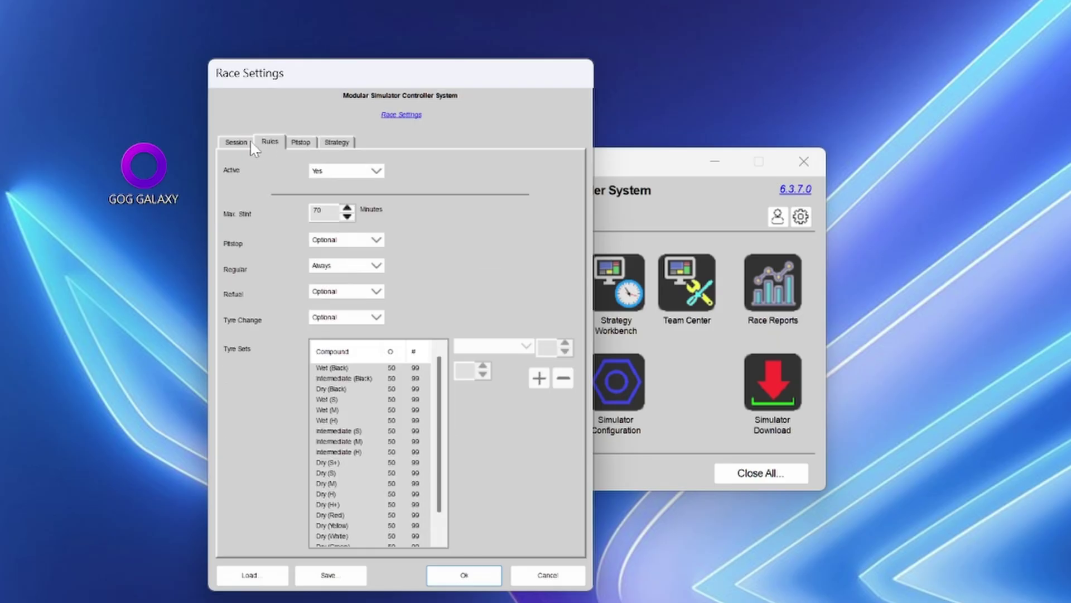
{"action": "left_click", "coordinate": [236, 142]}
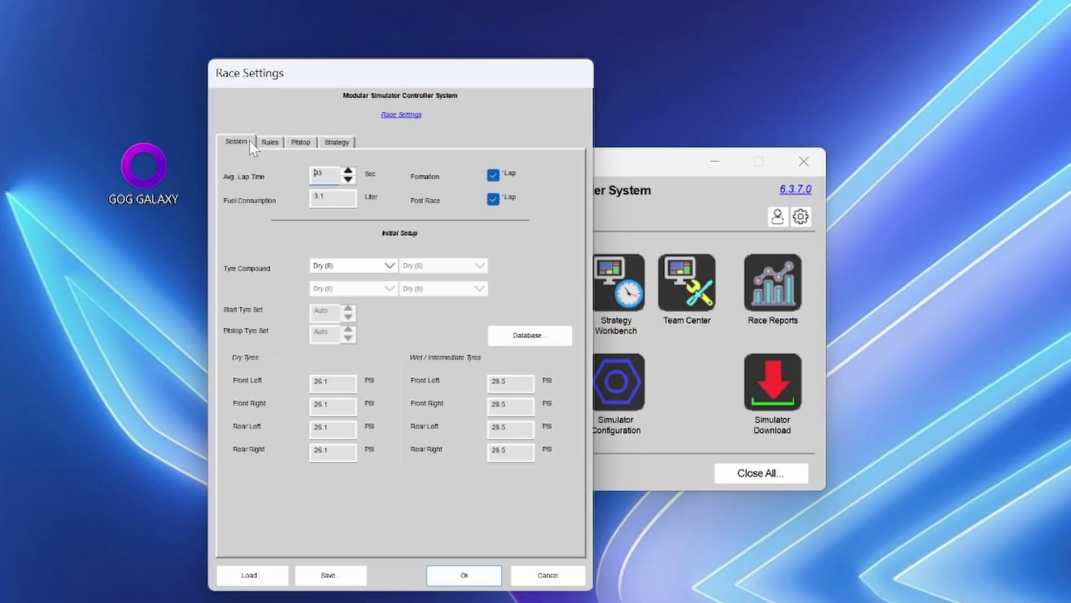
{"action": "left_click", "coordinate": [474, 578]}
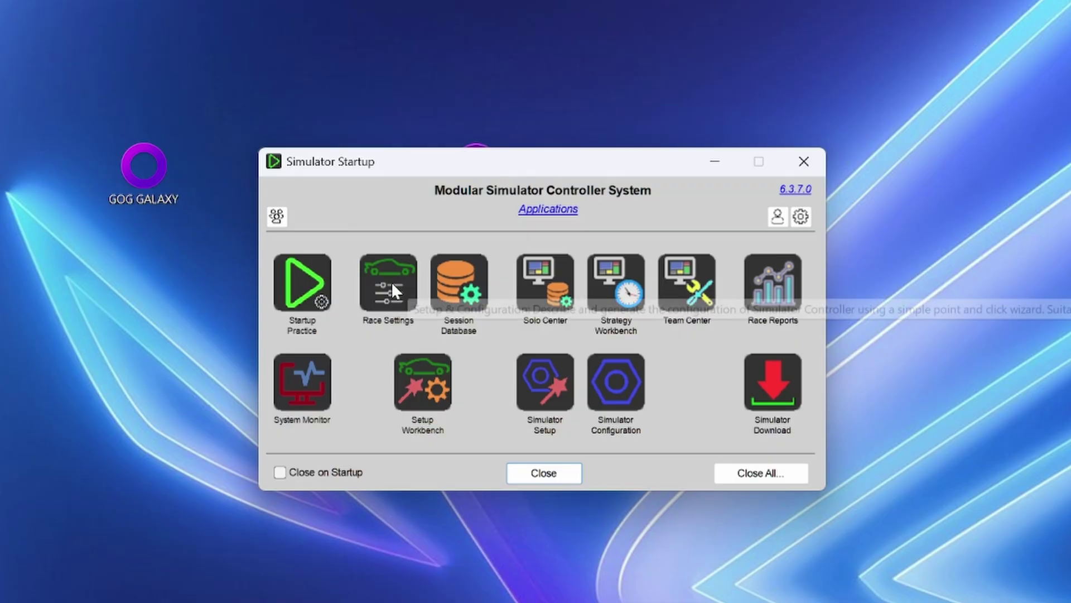